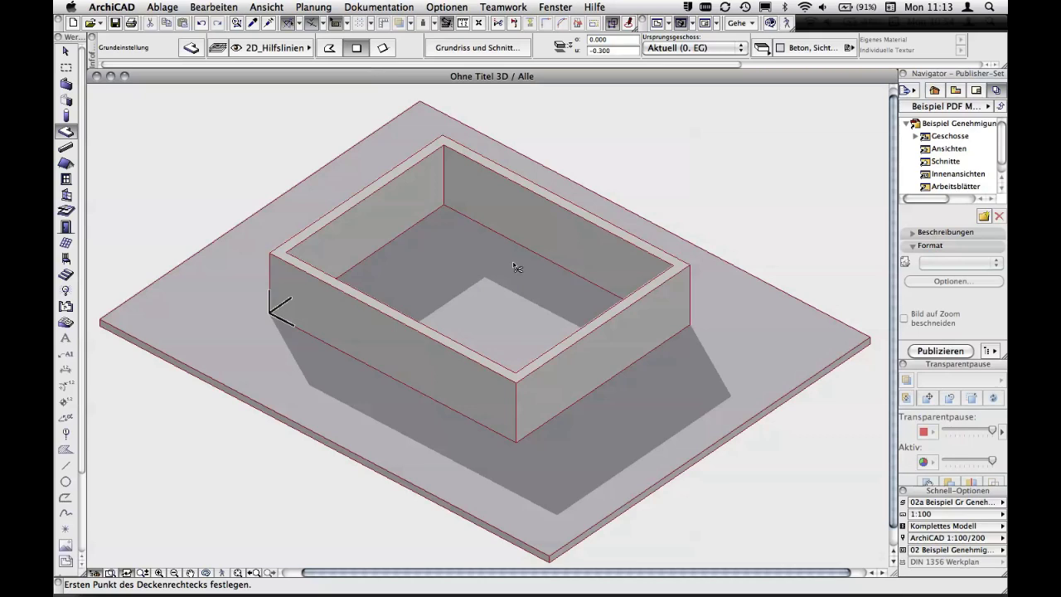
# Return from the 3D window to the 0. EG floor plan
pyautogui.press('F2')
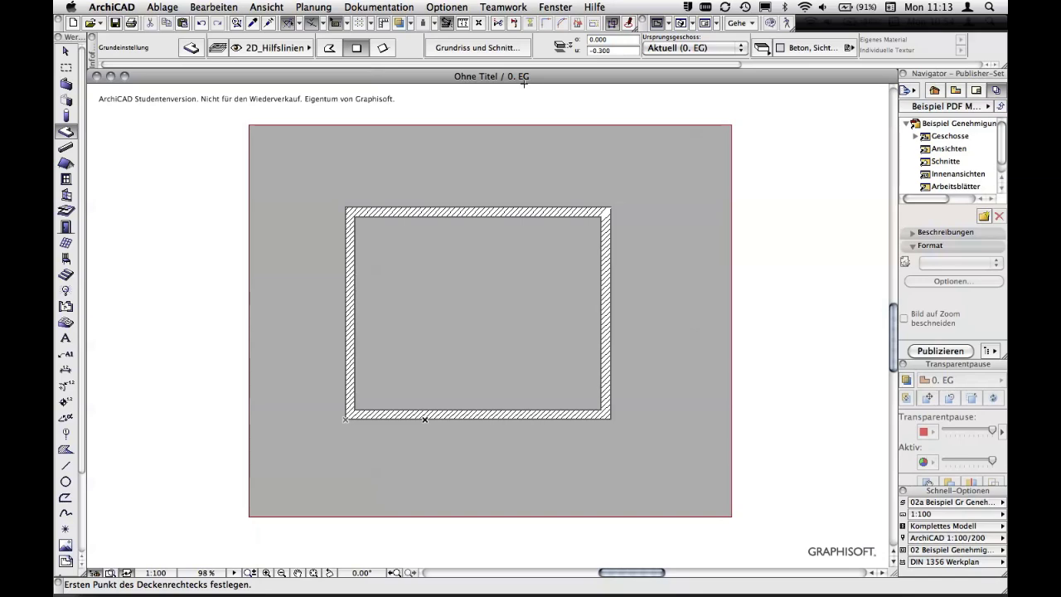
# Insert a new storey named OG above 0. EG, becoming 1. OG at elevation 3.000
pyautogui.press('super+7')
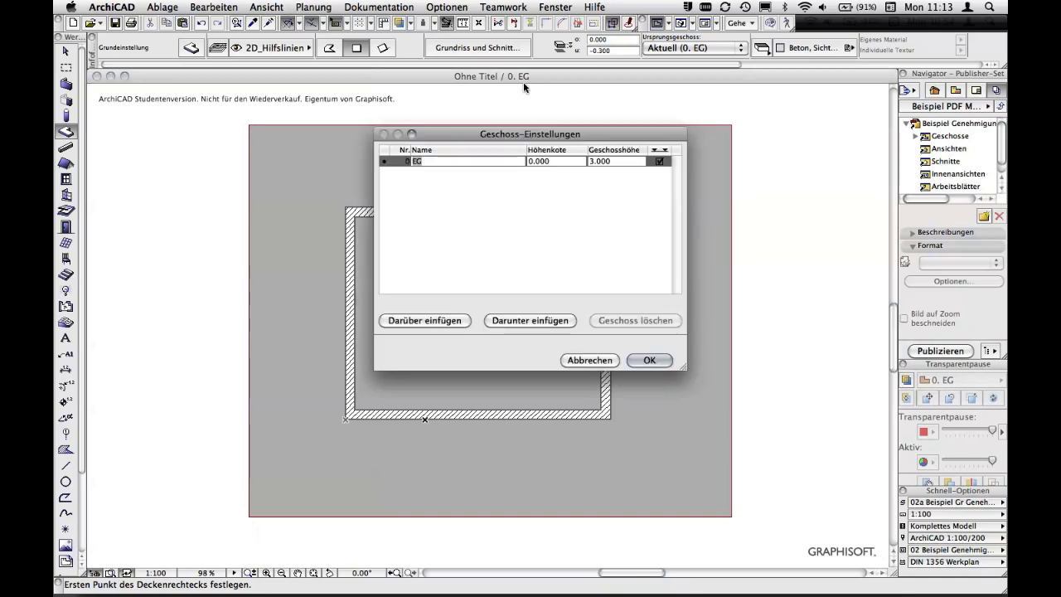
pyautogui.moveTo(547, 138); pyautogui.dragTo(597, 104)
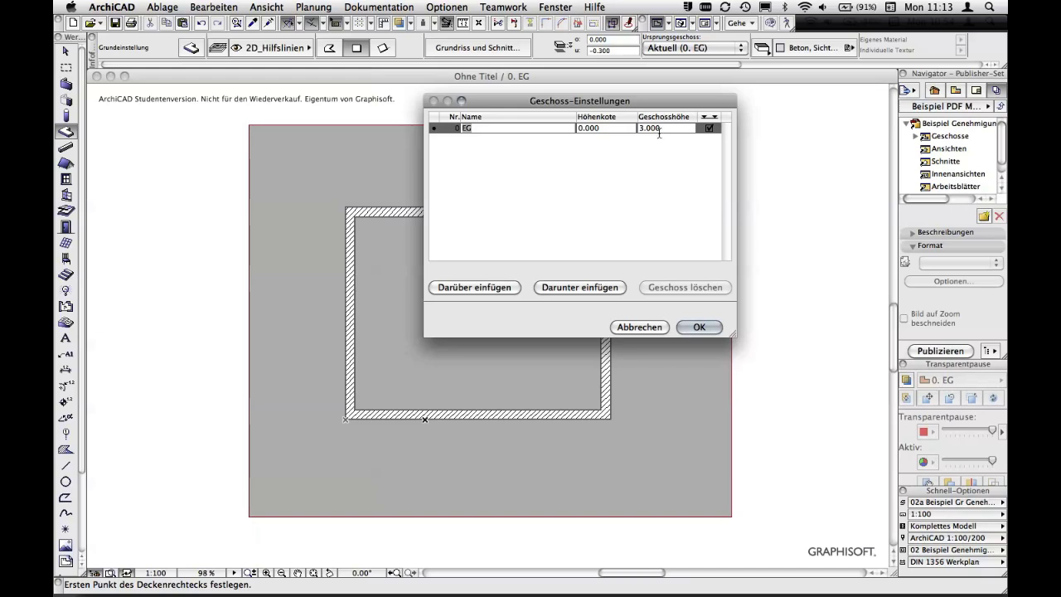
pyautogui.click(503, 288)
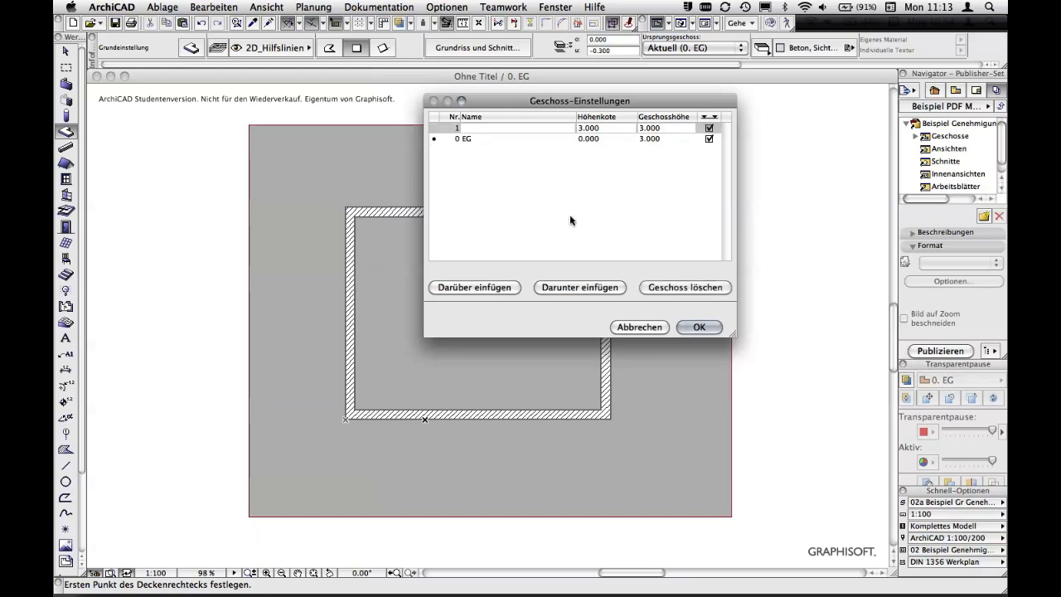
pyautogui.click(486, 127)
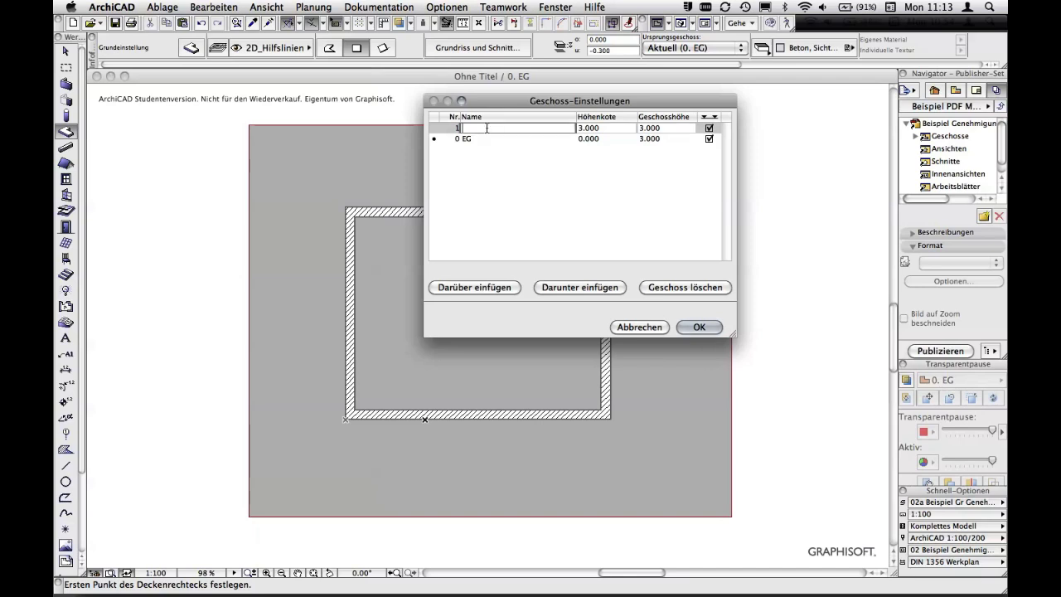
pyautogui.write('OG')
pyautogui.click(700, 327)
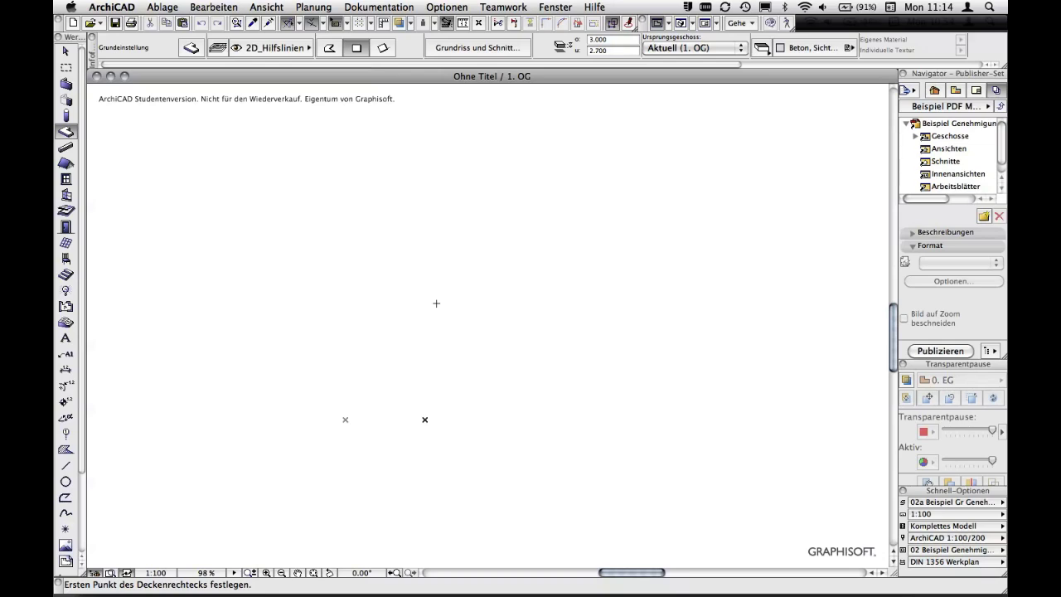
pyautogui.hotkey('ctrl', 'Down')
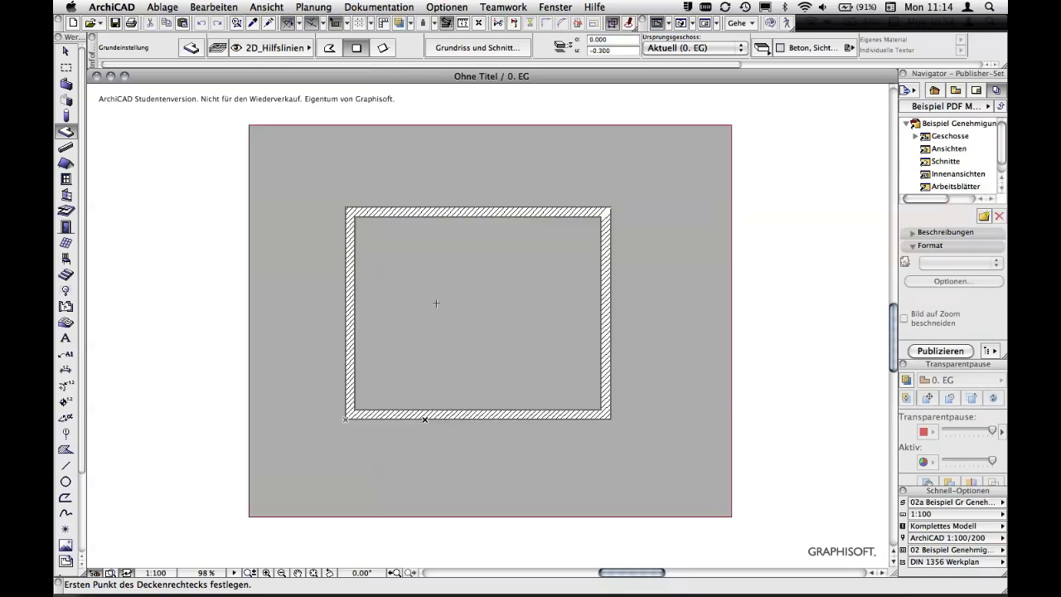
pyautogui.hotkey('ctrl', 'Up')
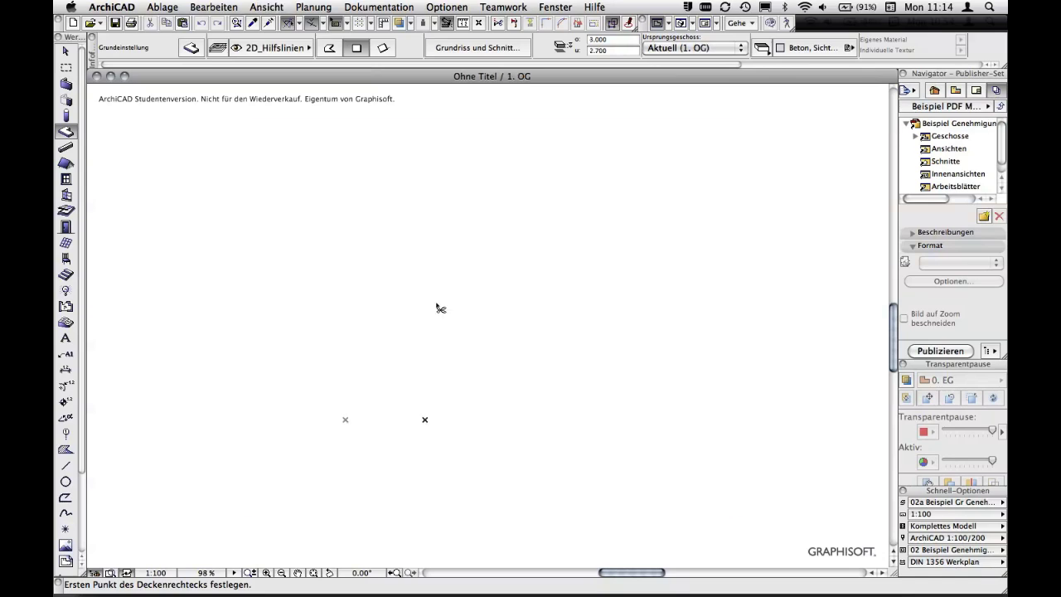
pyautogui.hotkey('ctrl', 'Down')
pyautogui.hotkey('ctrl', 'Up')
pyautogui.hotkey('ctrl', 'Down')
pyautogui.hotkey('ctrl', 'Up')
pyautogui.hotkey('ctrl', 'Down')
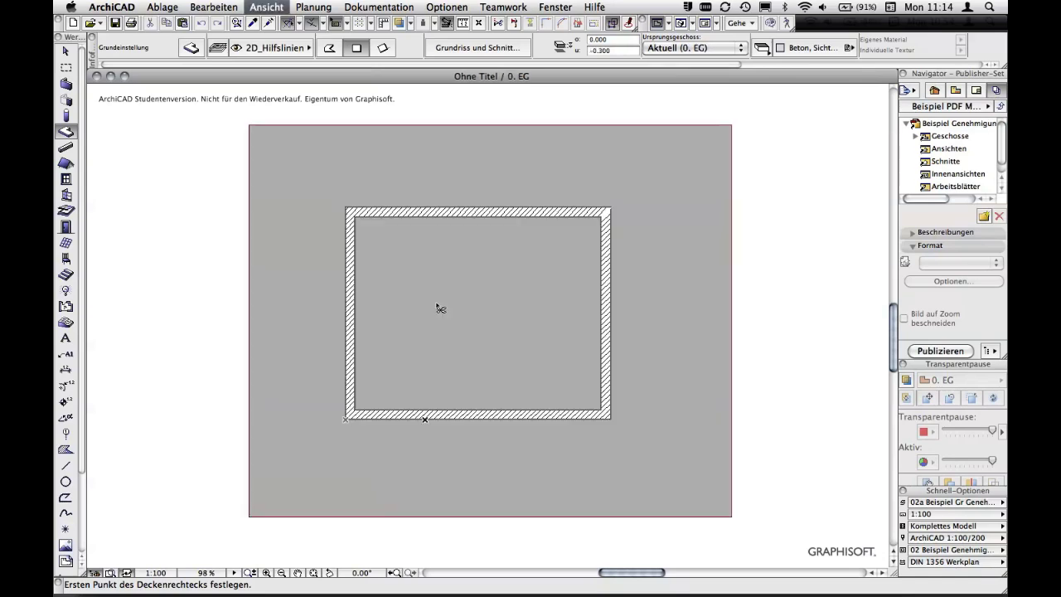
pyautogui.hotkey('ctrl', 'Up')
pyautogui.hotkey('ctrl', 'Down')
pyautogui.hotkey('ctrl', 'Up')
pyautogui.hotkey('ctrl', 'Down')
pyautogui.hotkey('ctrl', 'Up')
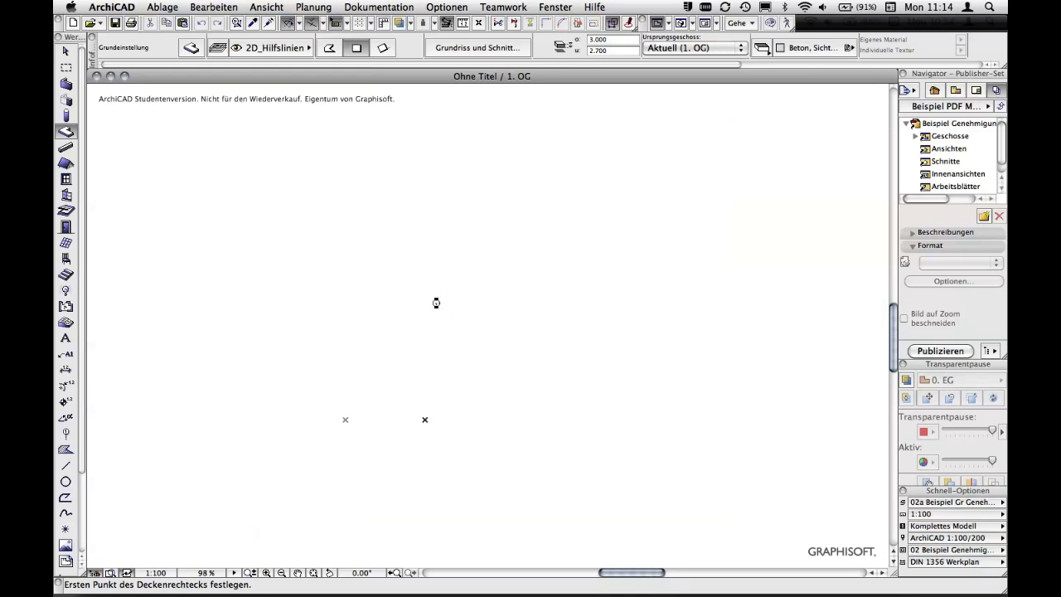
pyautogui.hotkey('ctrl', 'Down')
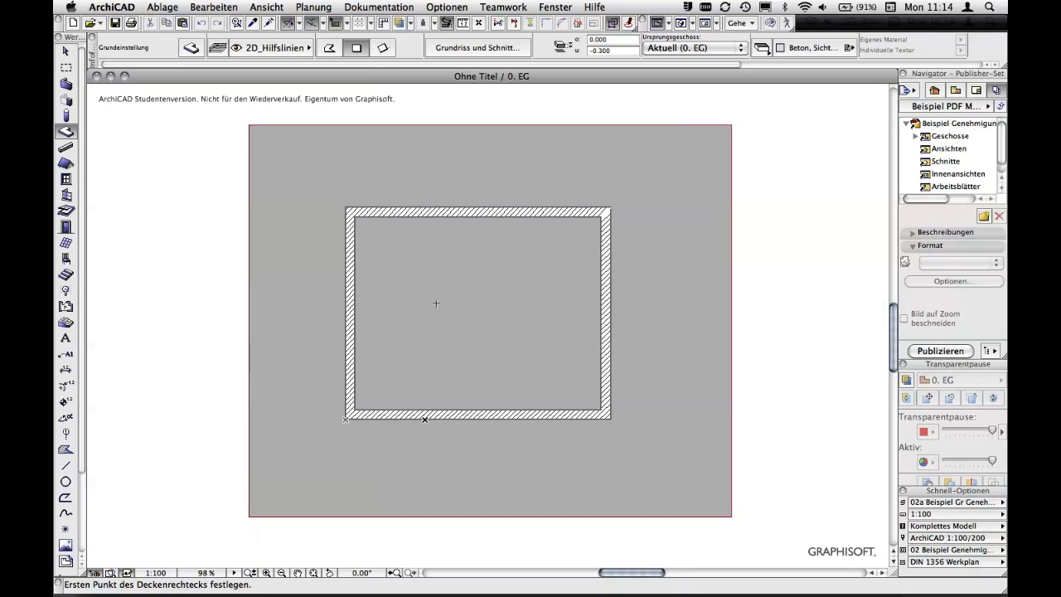
pyautogui.hotkey('ctrl', 'alt', 'g')
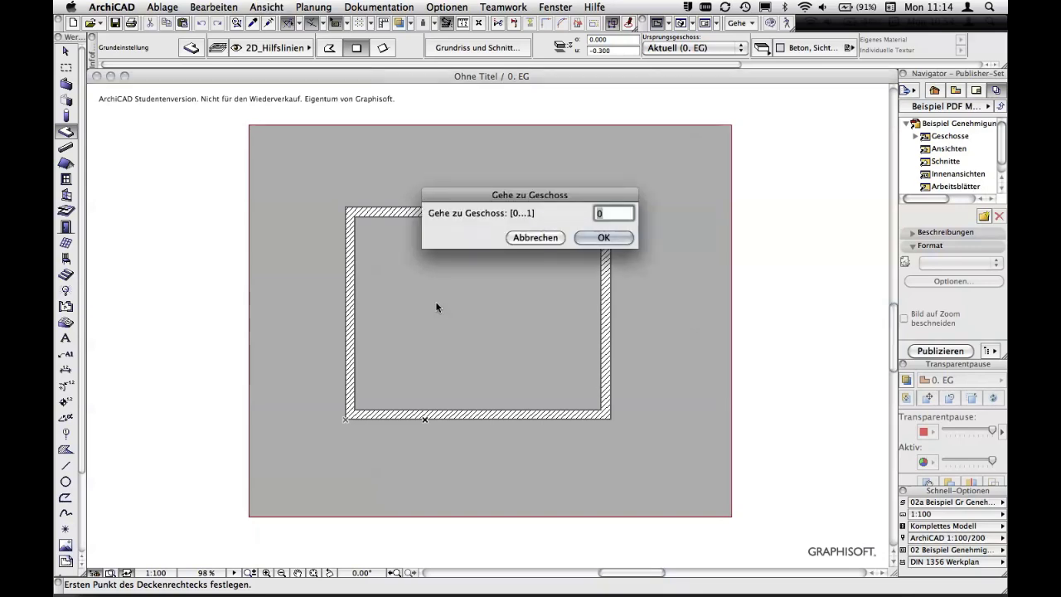
pyautogui.press('Return')
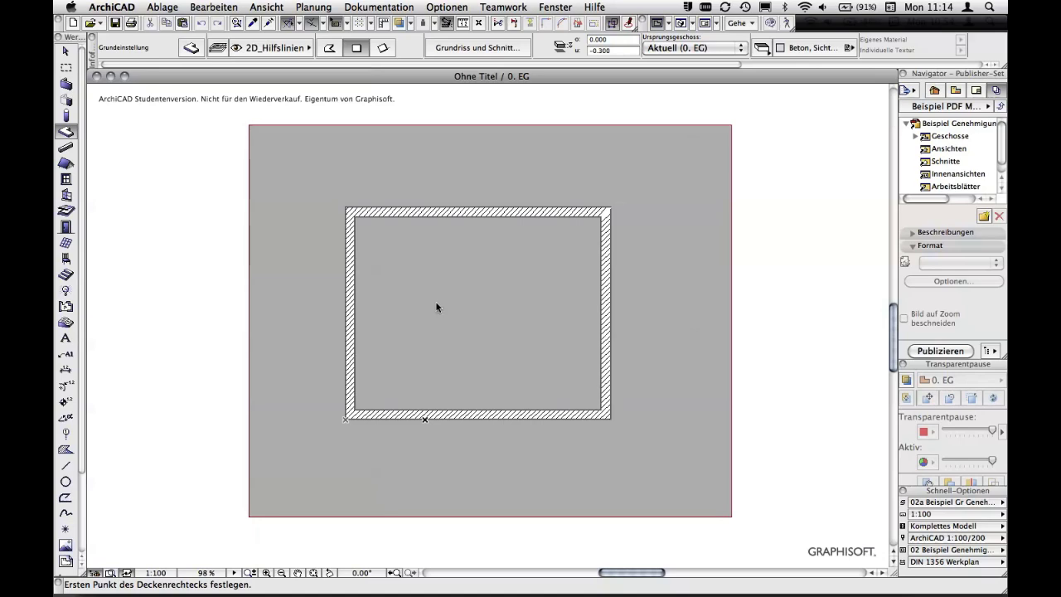
pyautogui.hotkey('ctrl', '7')
pyautogui.hotkey('ctrl', 'Up')
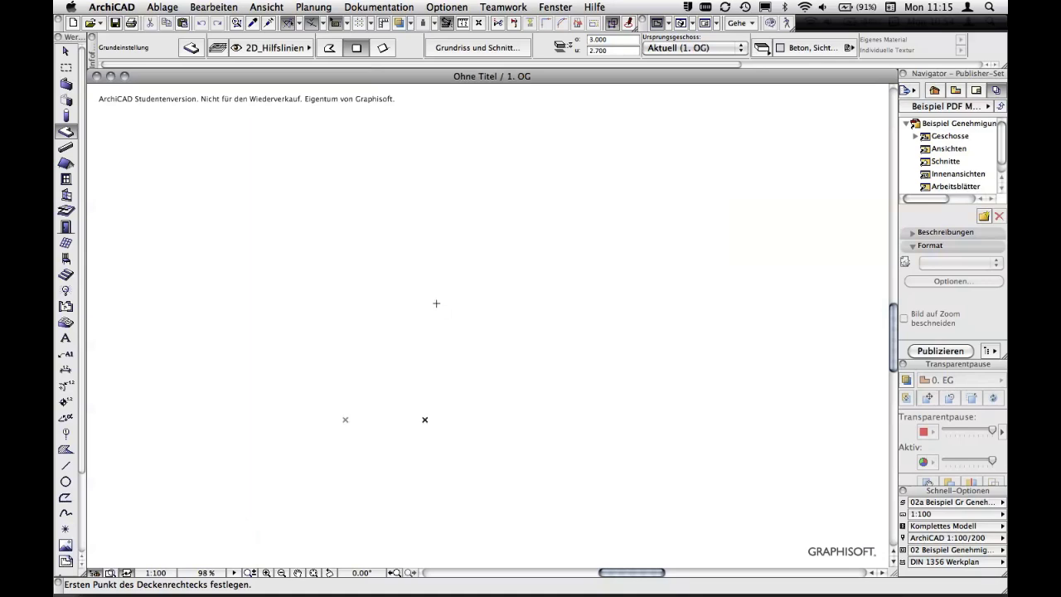
# Start and cancel new storeys above 1. OG and below 0. EG, ending on 0. EG
pyautogui.hotkey('ctrl', 'Up')
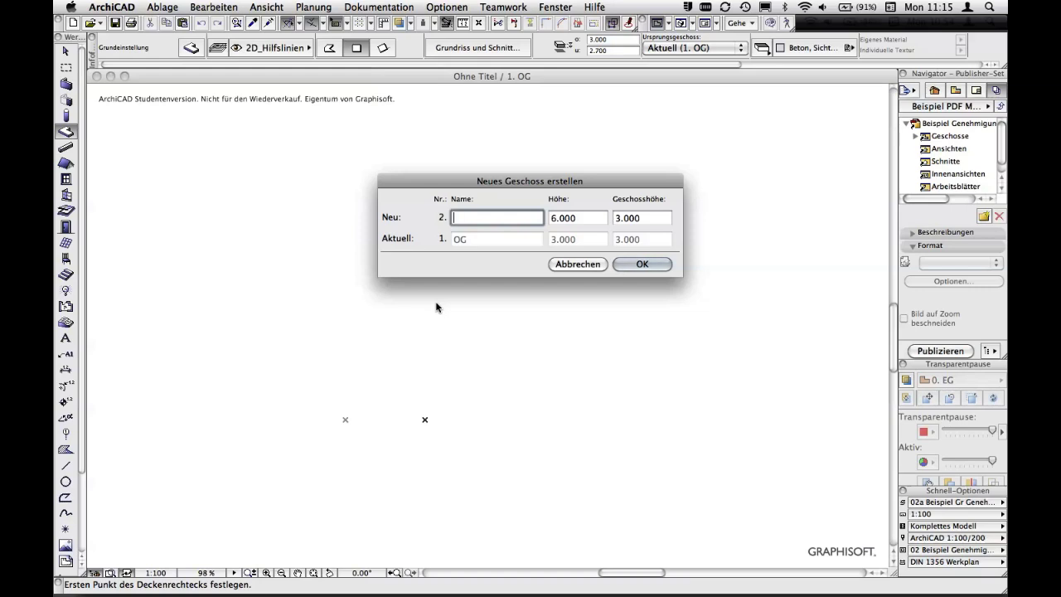
pyautogui.press('Escape')
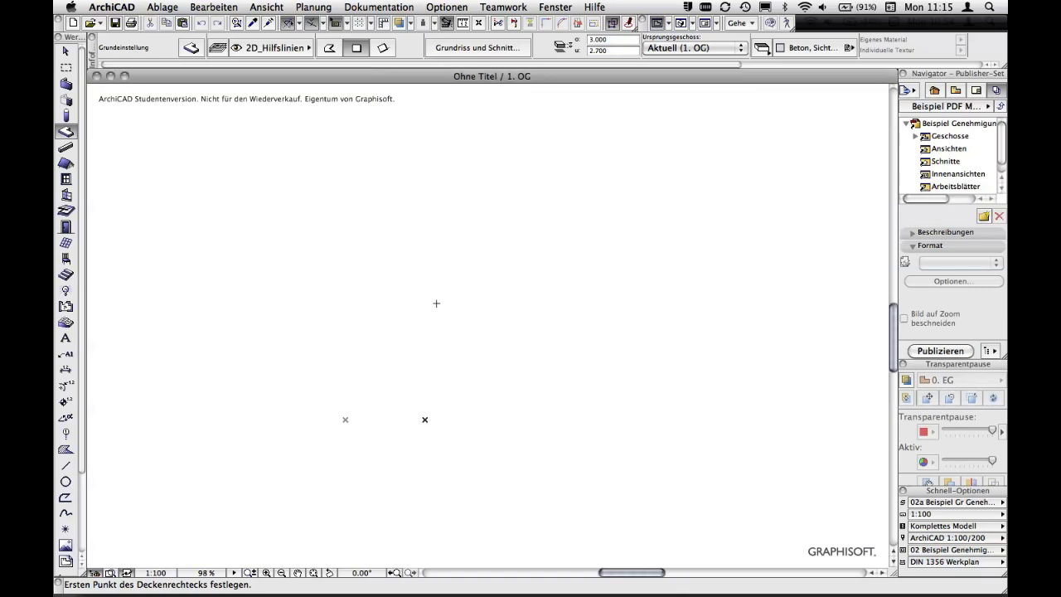
pyautogui.hotkey('ctrl', 'Down')
pyautogui.hotkey('ctrl', 'Down')
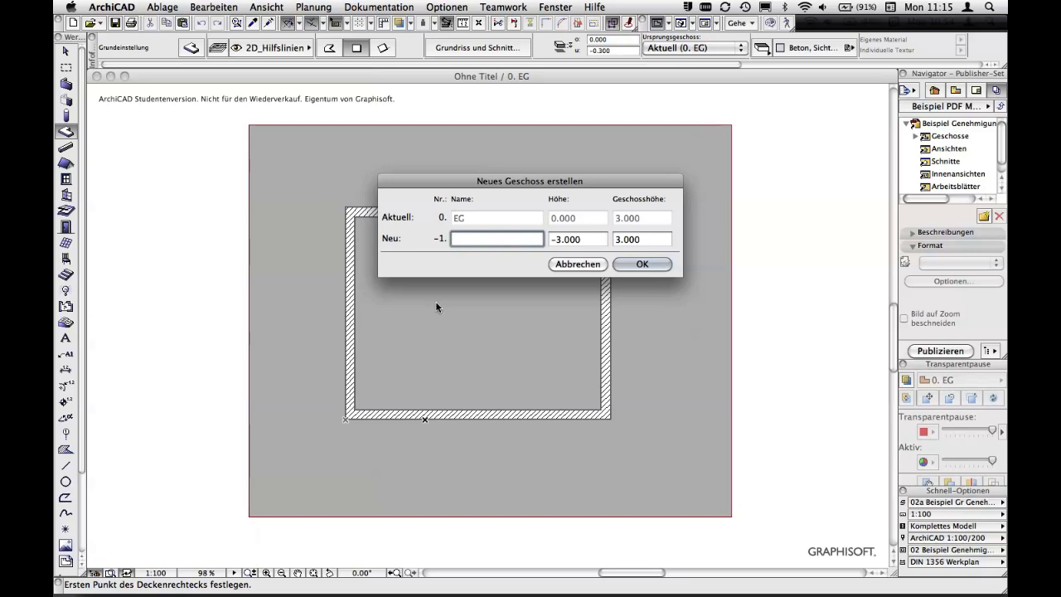
pyautogui.press('Escape')
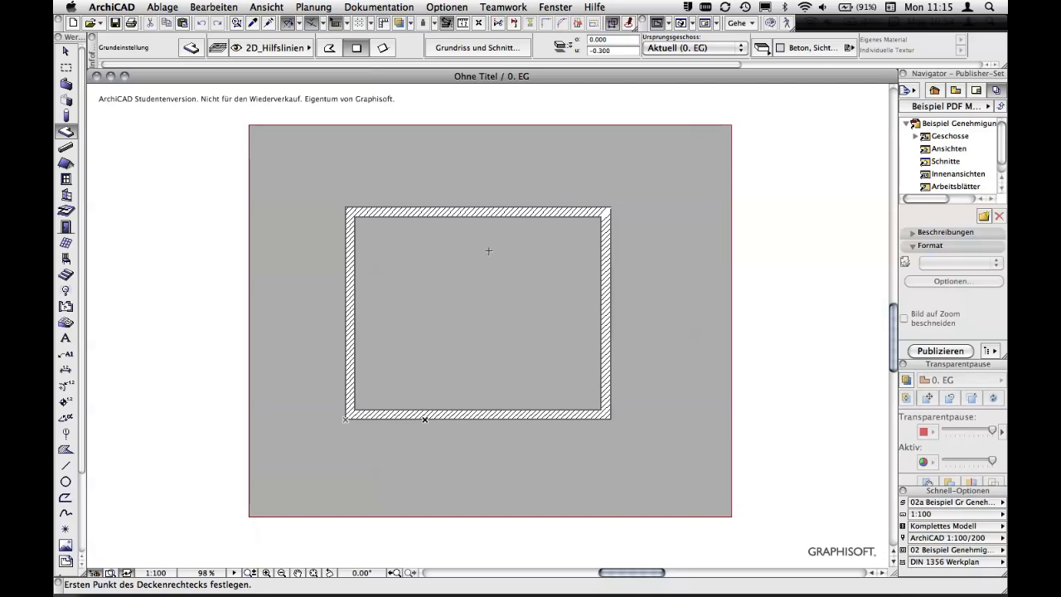
# Recentre the view on the wall rectangle and switch to the Wall tool
pyautogui.hscroll(-2, 486, 248)
pyautogui.scroll(1, 495, 229)
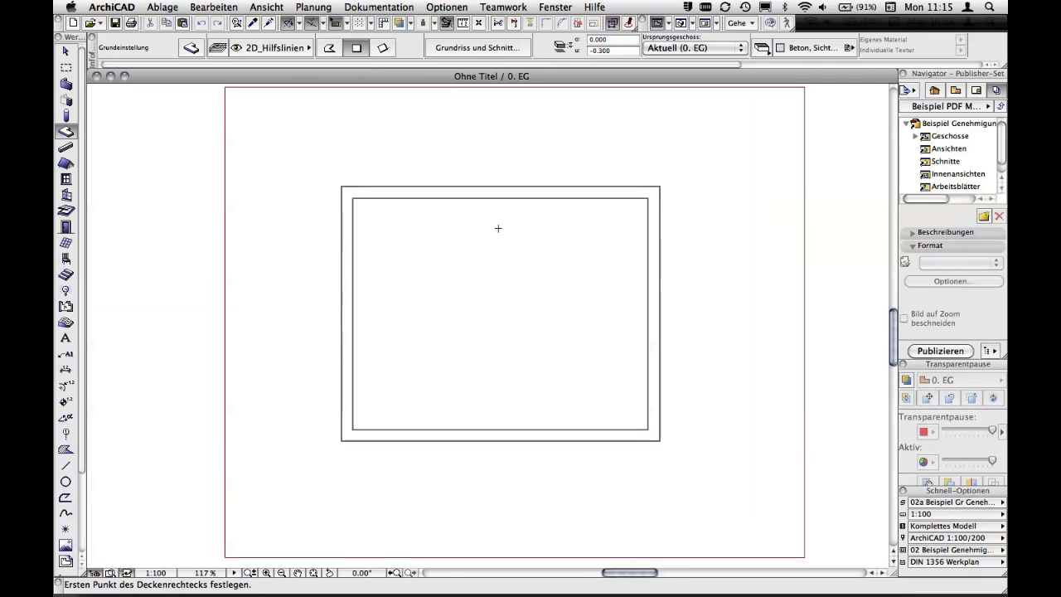
pyautogui.moveTo(489, 225)
pyautogui.mouseDown(button='middle')
pyautogui.moveTo(511, 245)
pyautogui.moveTo(491, 236)
pyautogui.mouseUp(button='middle')
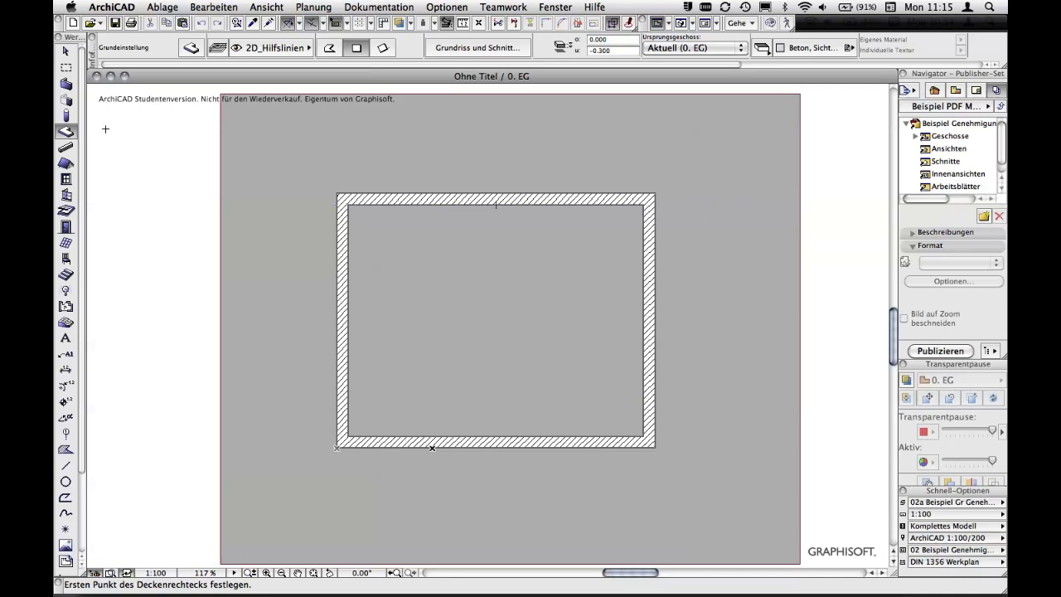
pyautogui.click(66, 83)
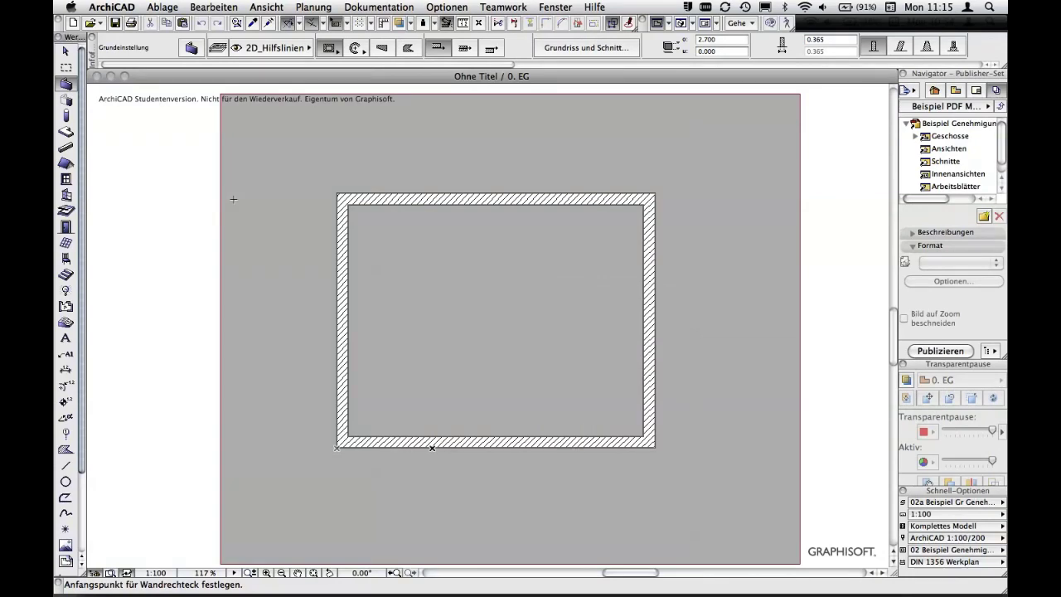
# Select and copy all four 0. EG walls, then move up to storey 1. OG
pyautogui.hotkey('ctrl', 'a')
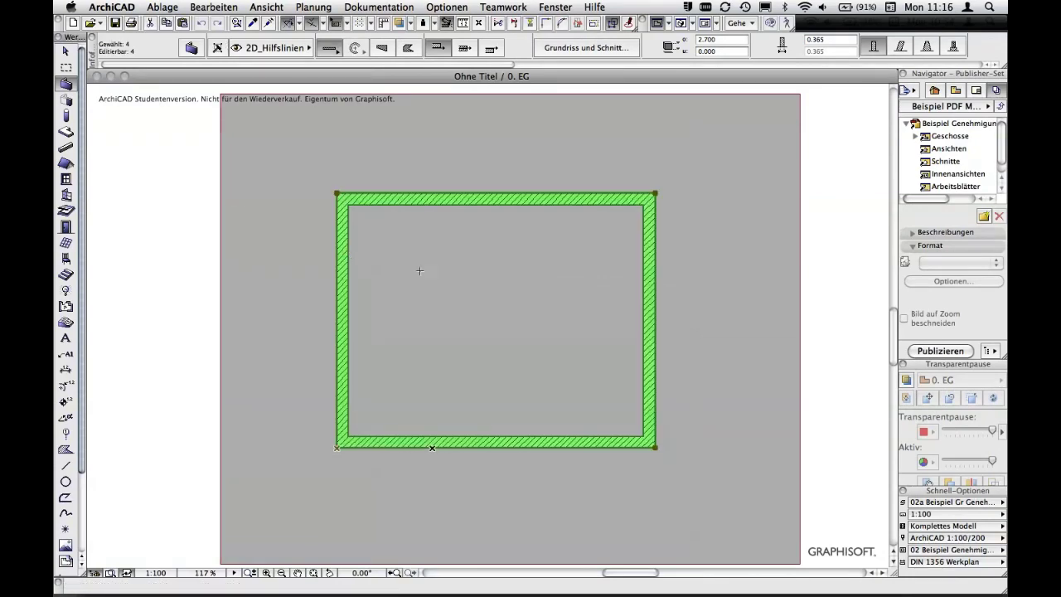
pyautogui.hotkey('ctrl', 'c')
pyautogui.click(213, 7)
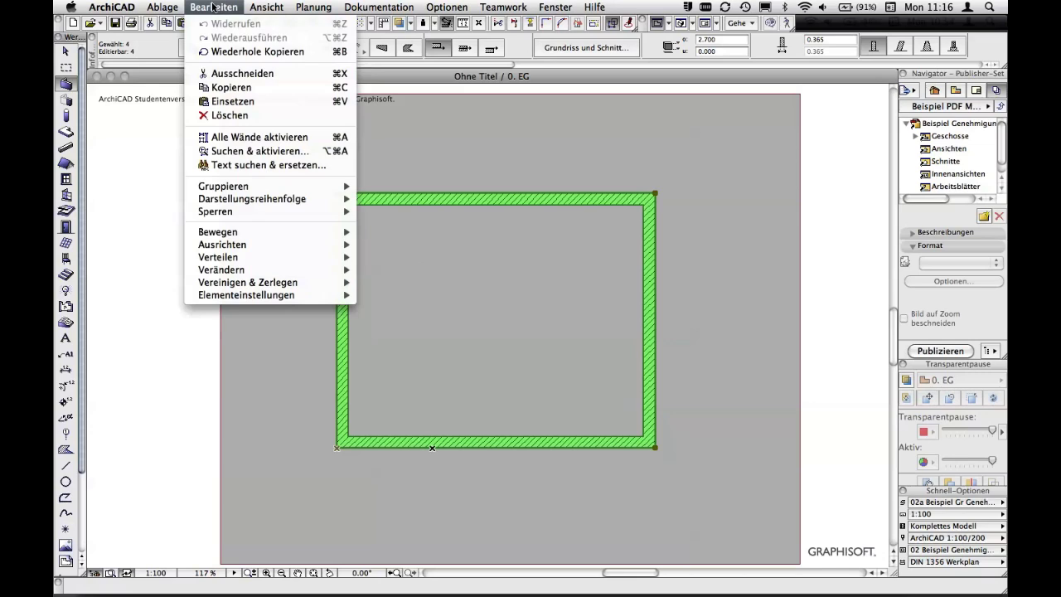
pyautogui.click(273, 101)
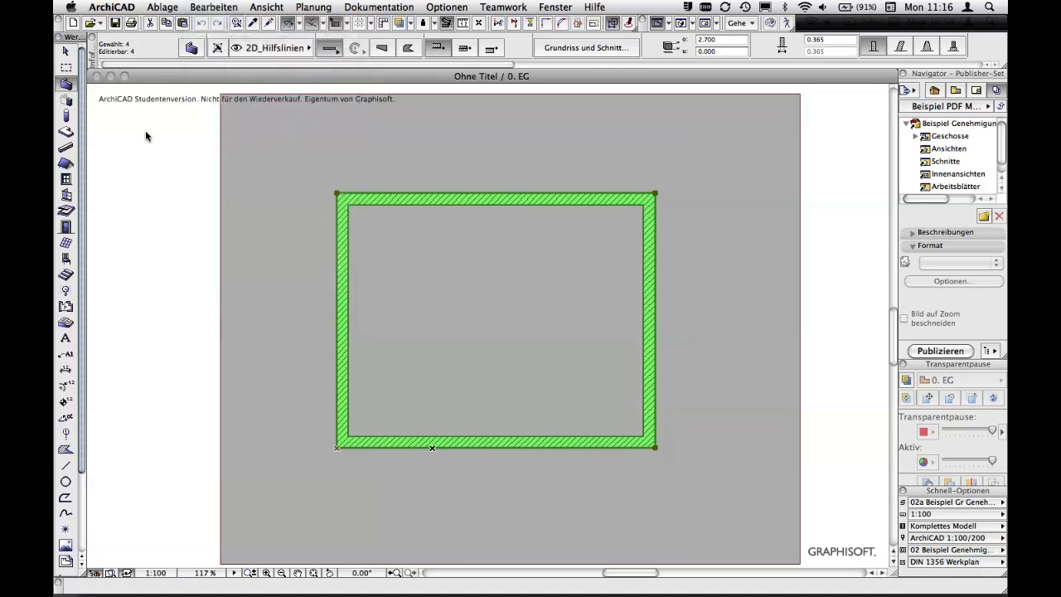
pyautogui.hotkey('ctrl', 'Up')
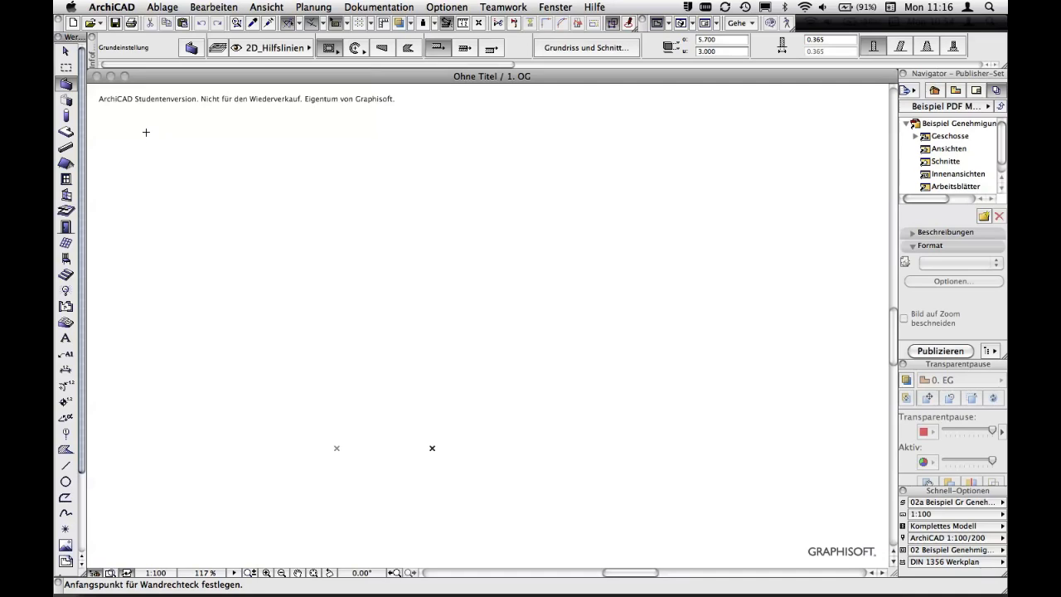
# Paste the four walls onto 1. OG in their original position and view both storeys in 3D
pyautogui.hotkey('ctrl', 'v')
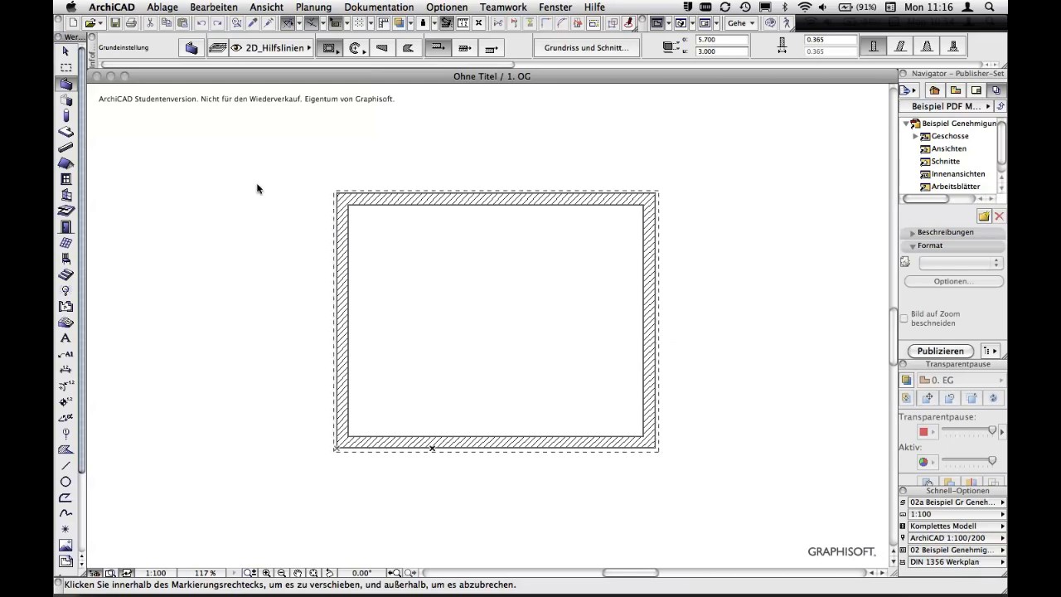
pyautogui.click(257, 187)
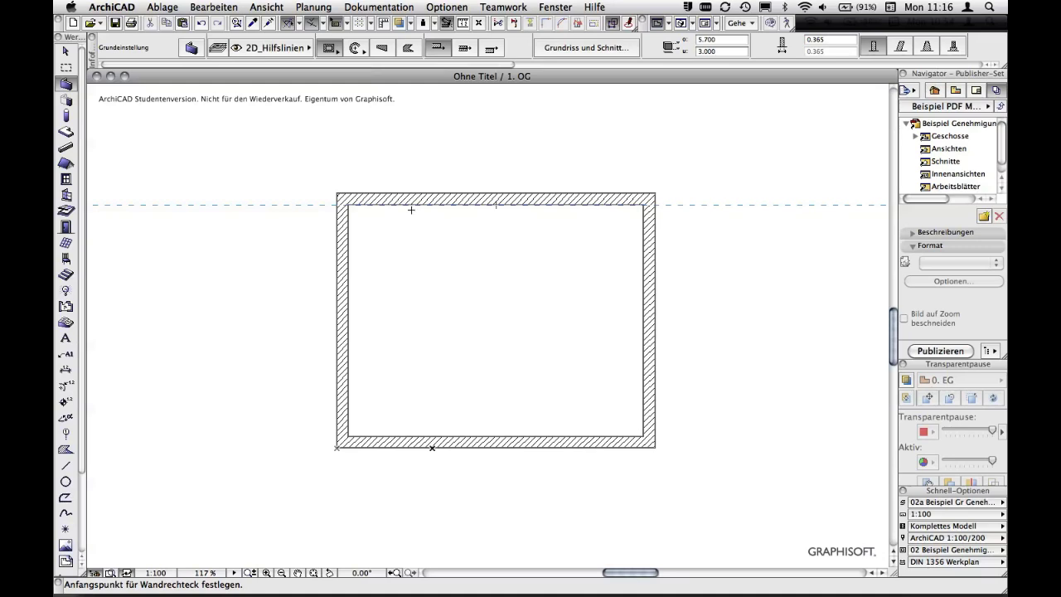
pyautogui.press('F3')
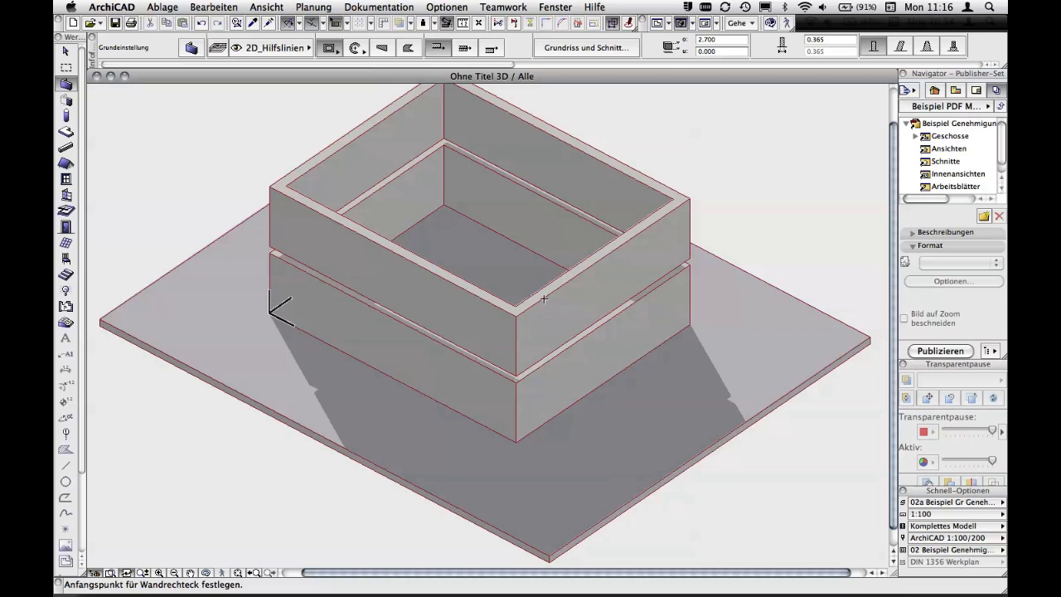
# Inspect the lower front wall in 3D, then return to the 1. OG floor plan
pyautogui.keyDown('shift'); pyautogui.click(565, 378); pyautogui.keyUp('shift')
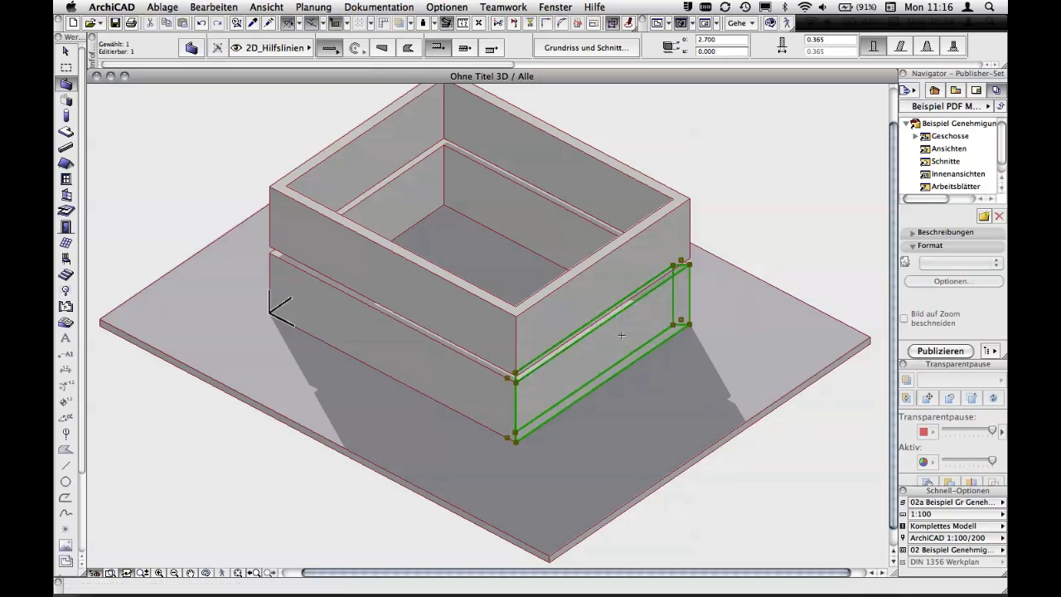
pyautogui.scroll(2, 605, 321)
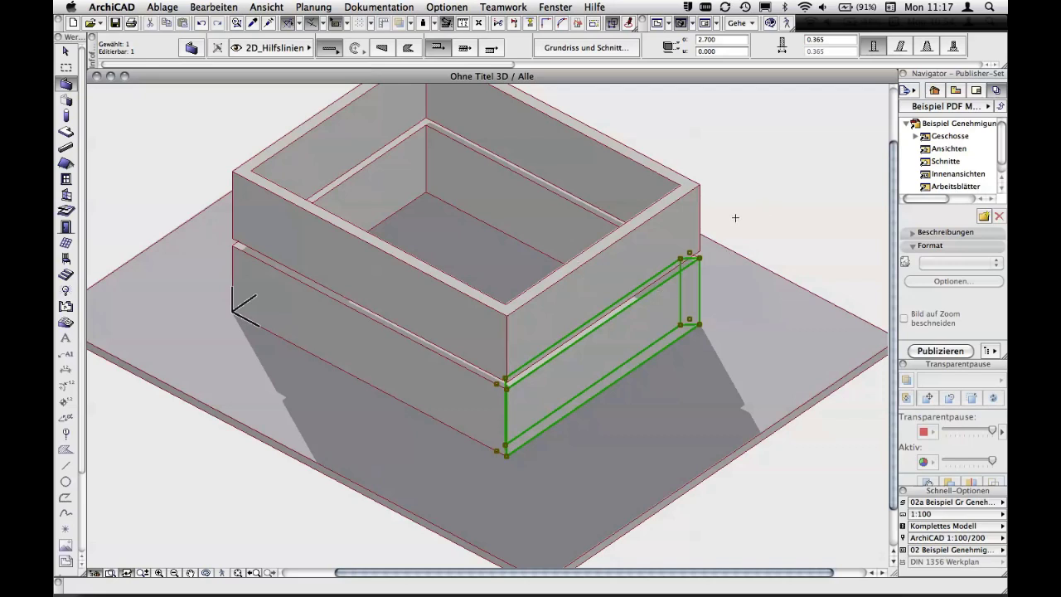
pyautogui.keyDown('shift'); pyautogui.moveTo(734, 220); pyautogui.dragTo(710, 253, button='middle'); pyautogui.keyUp('shift')
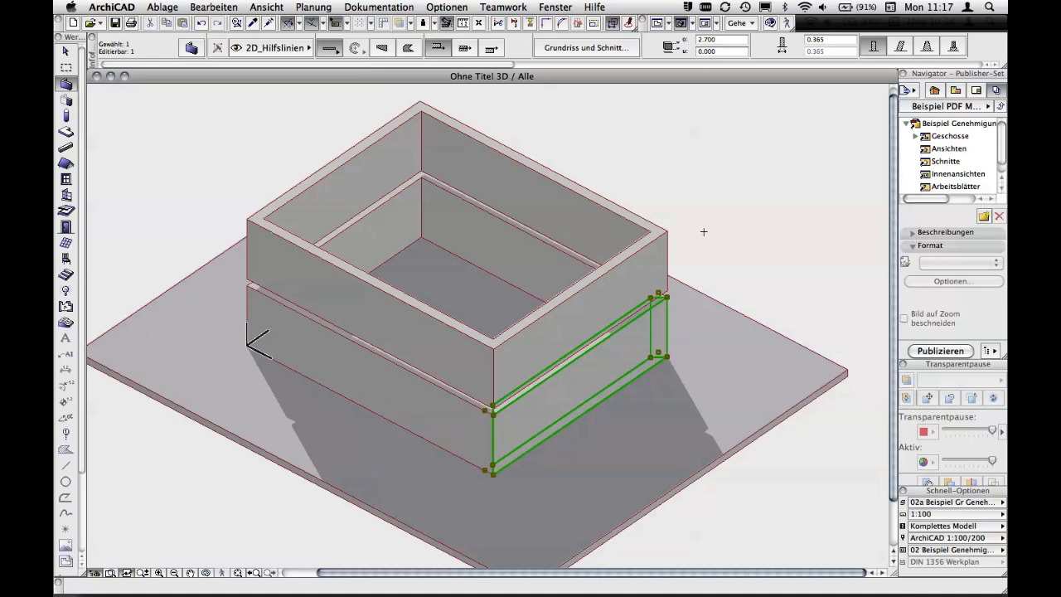
pyautogui.press('Escape')
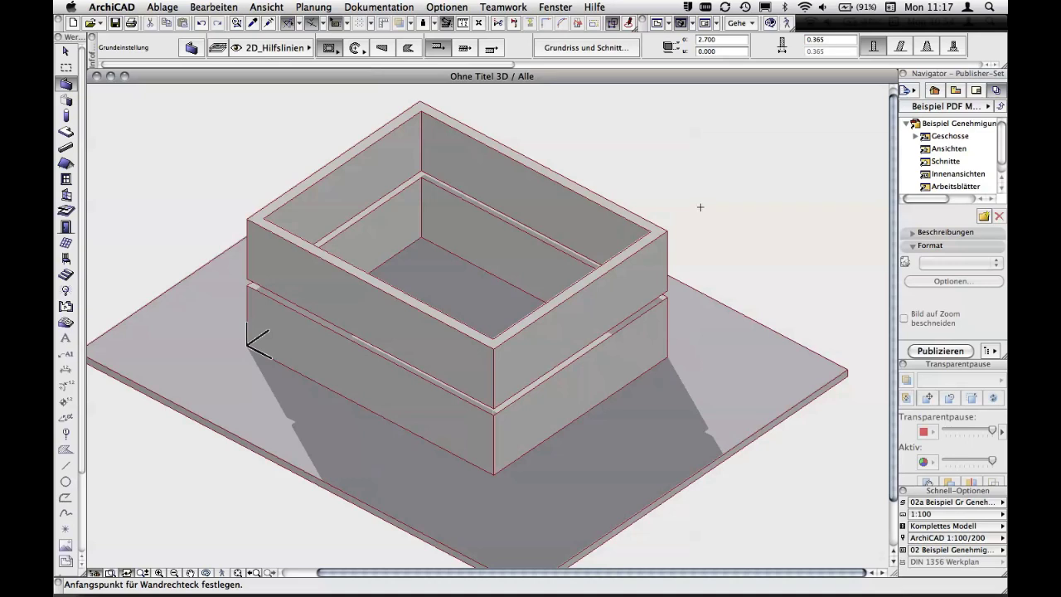
pyautogui.press('F2')
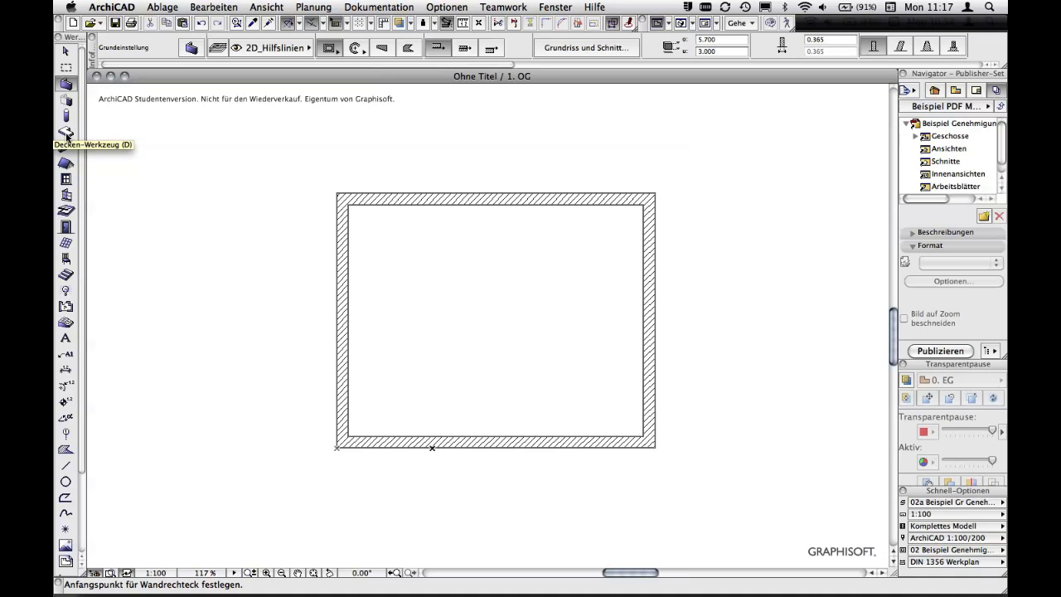
# Set the Slab tool defaults to 0.300 m thick concrete
pyautogui.click(66, 134)
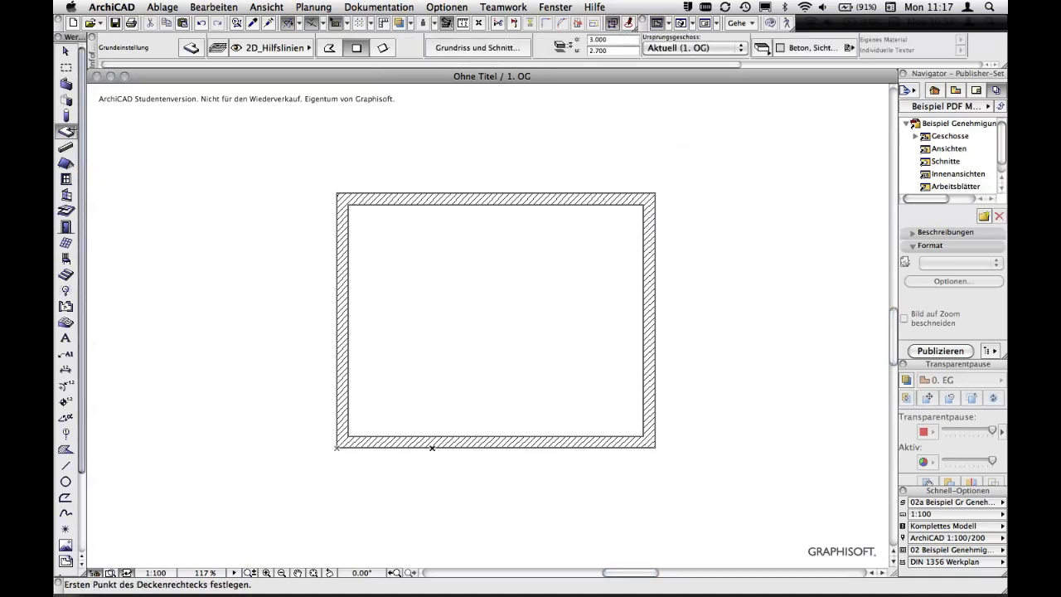
pyautogui.doubleClick(72, 133)
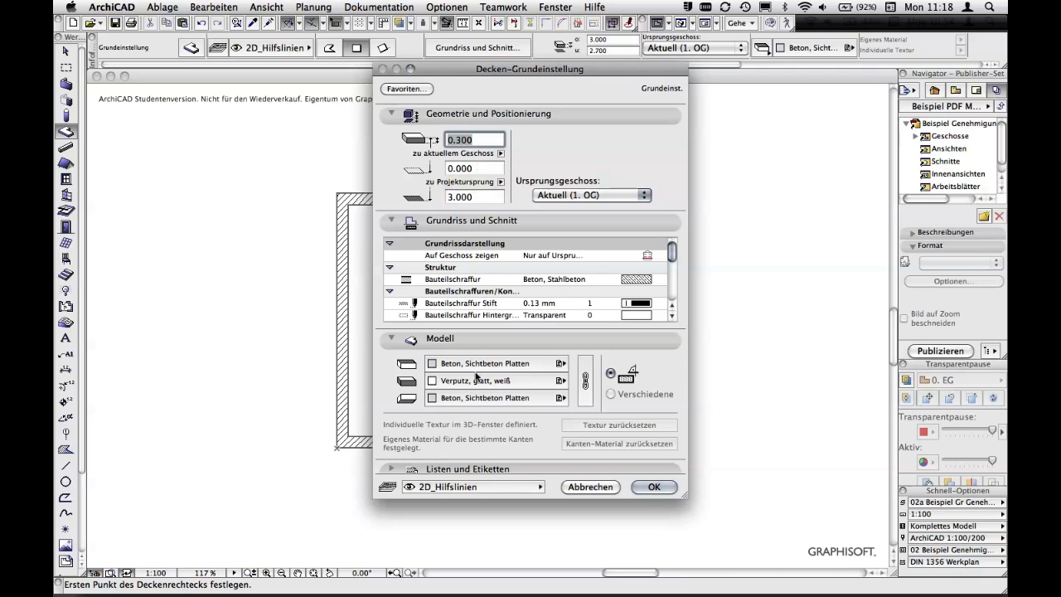
pyautogui.click(654, 487)
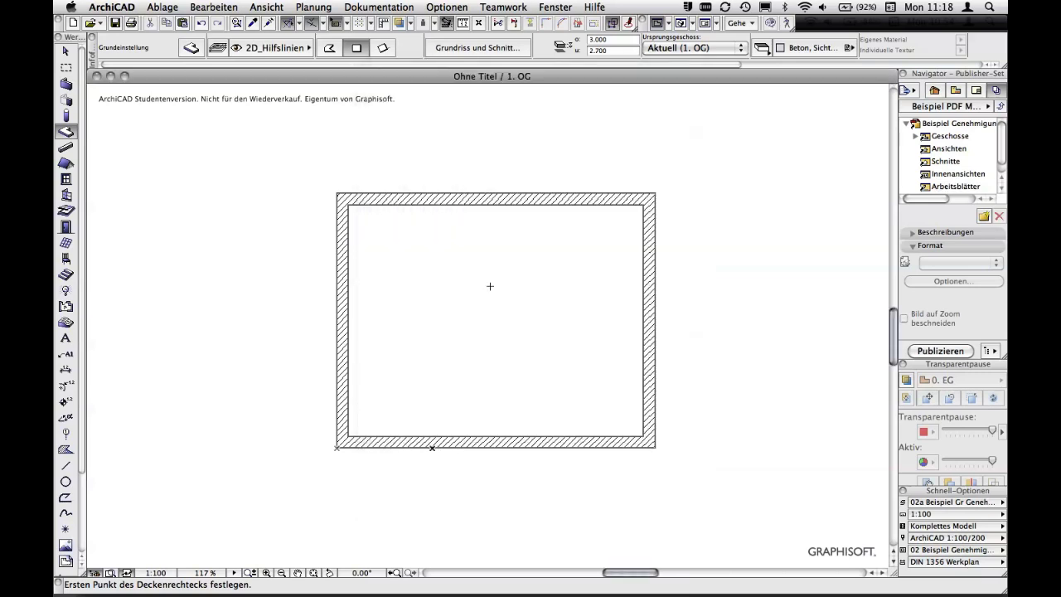
# Draw the slab corner to corner inside the 1. OG walls and view it in 3D
pyautogui.click(336, 194)
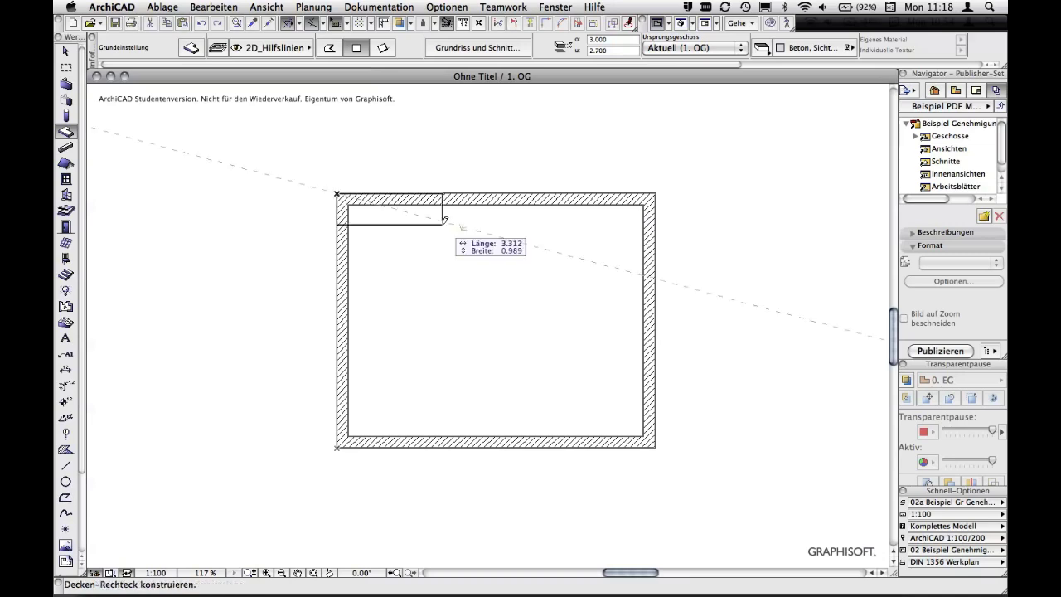
pyautogui.click(654, 447)
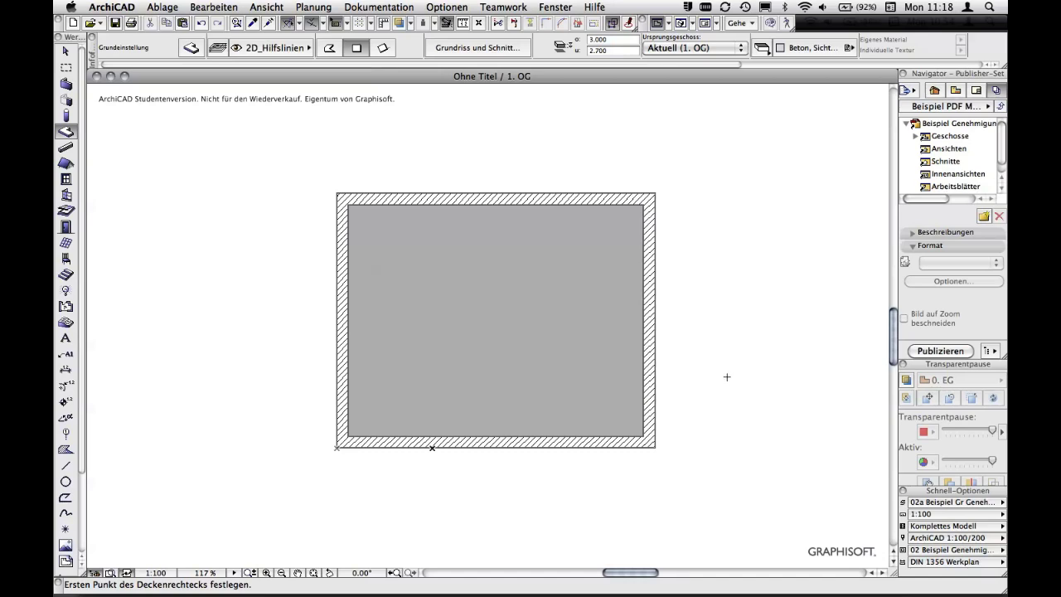
pyautogui.press('F3')
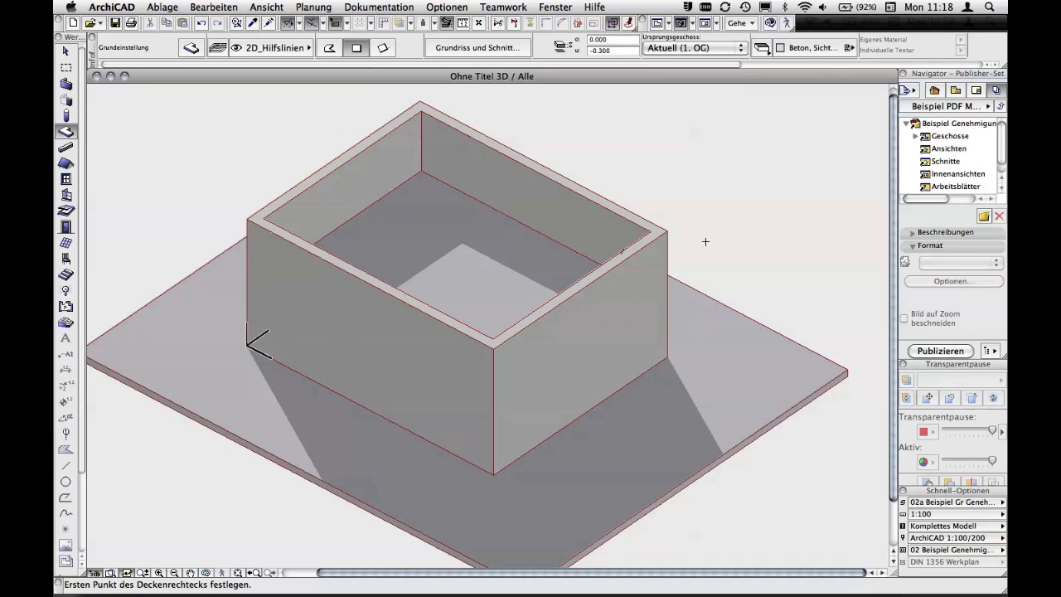
pyautogui.moveTo(661, 172)
pyautogui.keyDown('shift'); pyautogui.mouseDown(button='middle')
pyautogui.moveTo(807, 218)
pyautogui.moveTo(649, 163)
pyautogui.moveTo(682, 254)
pyautogui.moveTo(713, 244)
pyautogui.moveTo(701, 220)
pyautogui.moveTo(688, 238)
pyautogui.moveTo(701, 218)
pyautogui.moveTo(730, 239)
pyautogui.mouseUp(button='middle'); pyautogui.keyUp('shift')
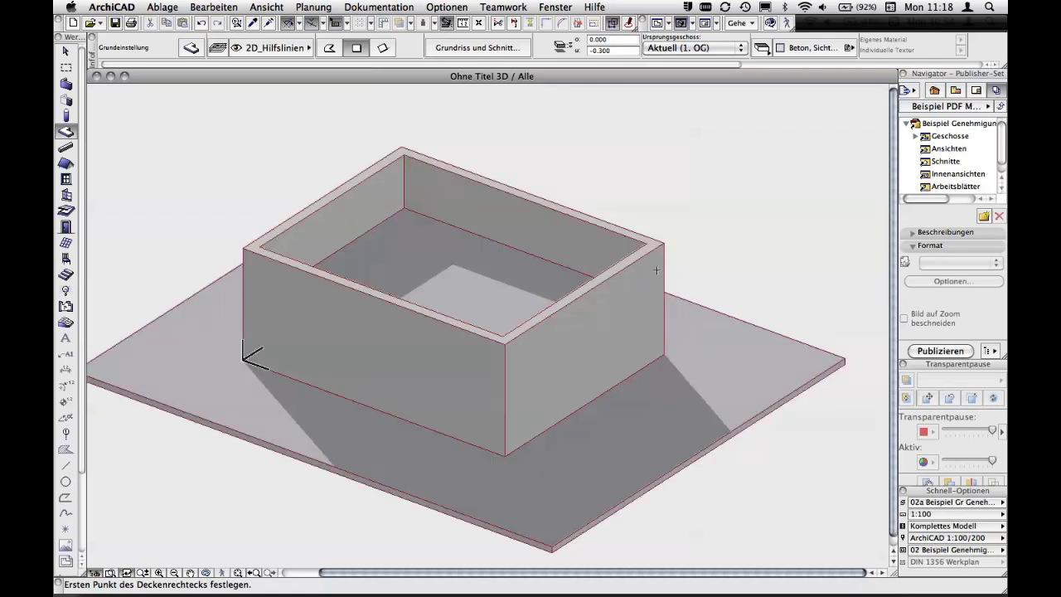
pyautogui.keyDown('shift'); pyautogui.moveTo(696, 274); pyautogui.dragTo(702, 267, button='middle'); pyautogui.keyUp('shift')
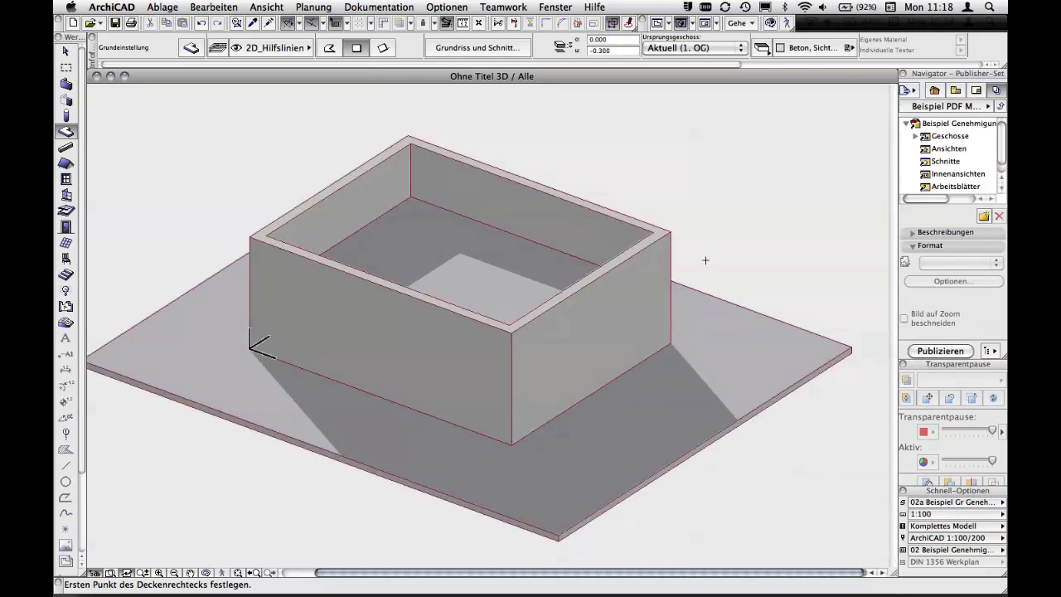
# Check the ground slab and a wall by selecting them in 3D, then open Layer Settings
pyautogui.keyDown('shift'); pyautogui.click(726, 326); pyautogui.keyUp('shift')
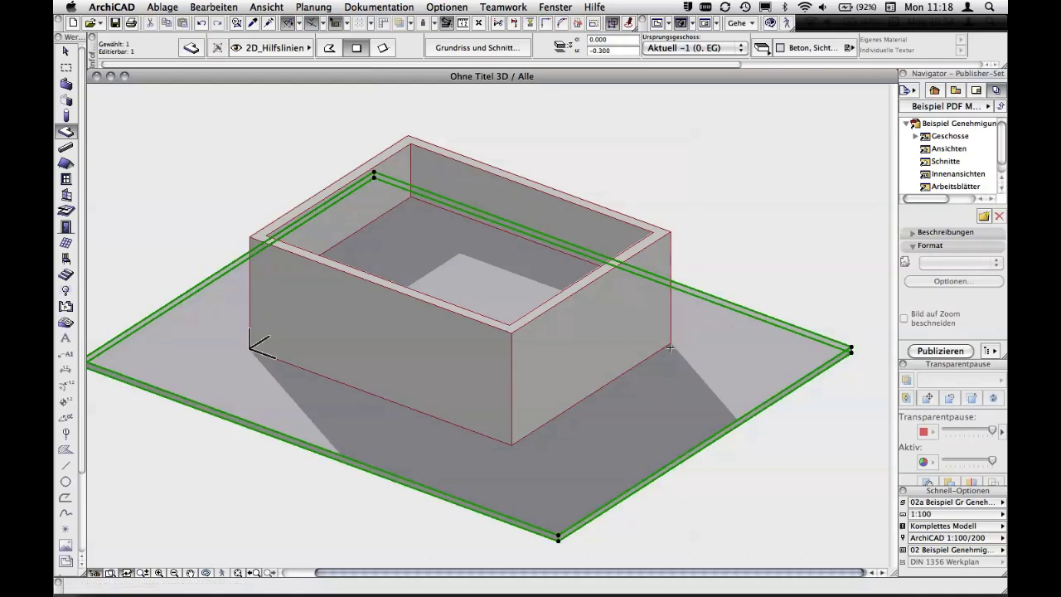
pyautogui.keyDown('shift'); pyautogui.click(637, 354); pyautogui.keyUp('shift')
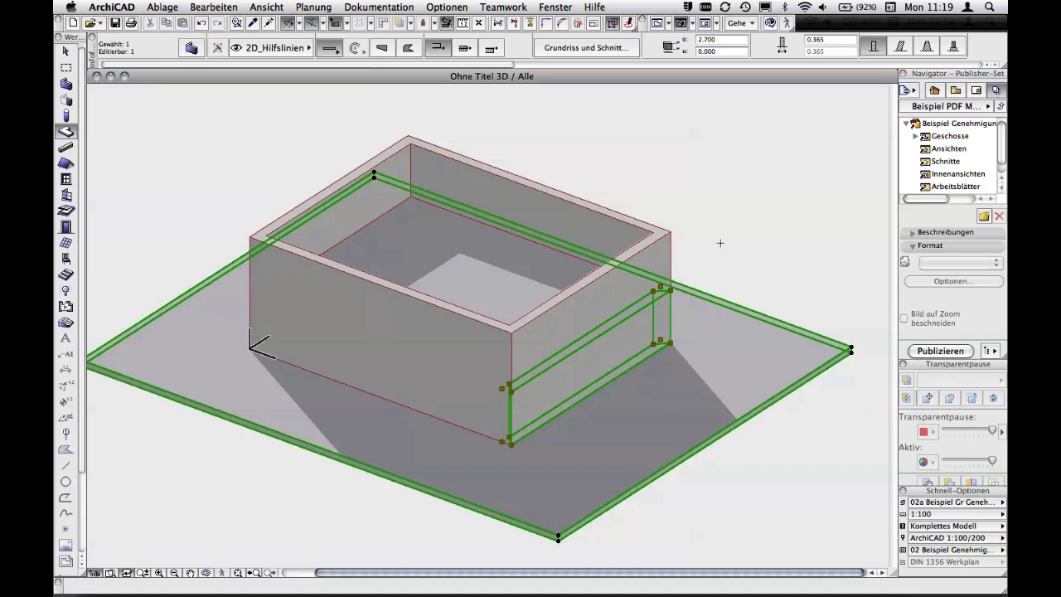
pyautogui.press('Escape')
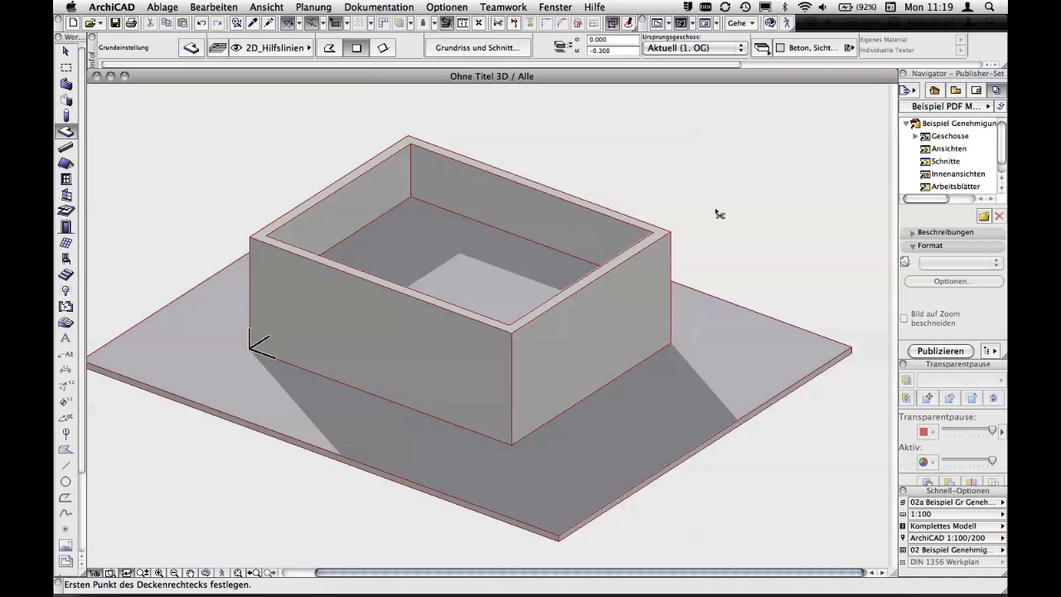
pyautogui.hotkey('ctrl', 'l')
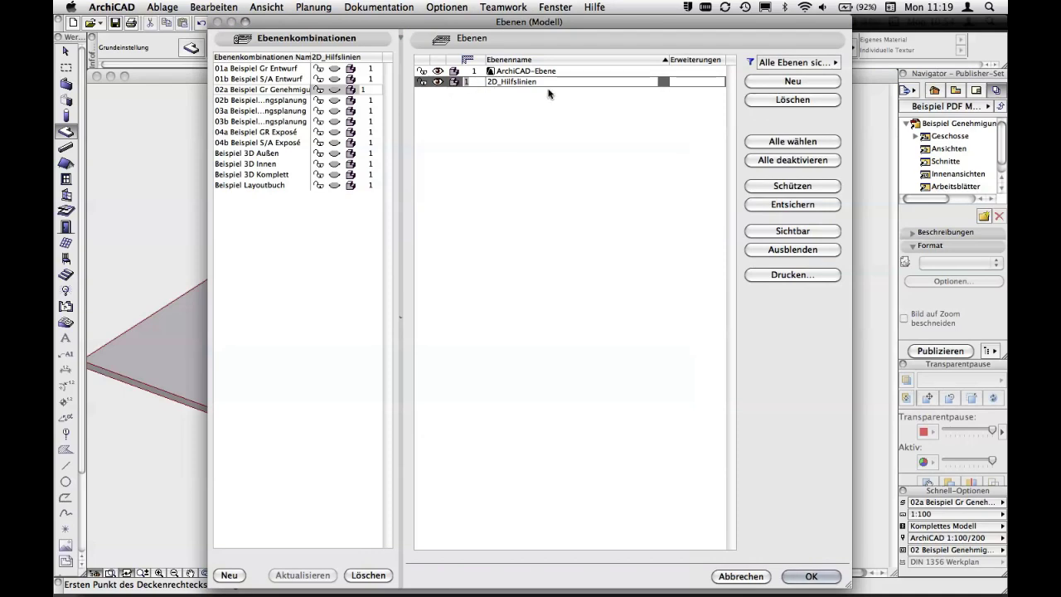
# Create two new layers, 3D_Waende and 3D_DEcken
pyautogui.click(758, 83)
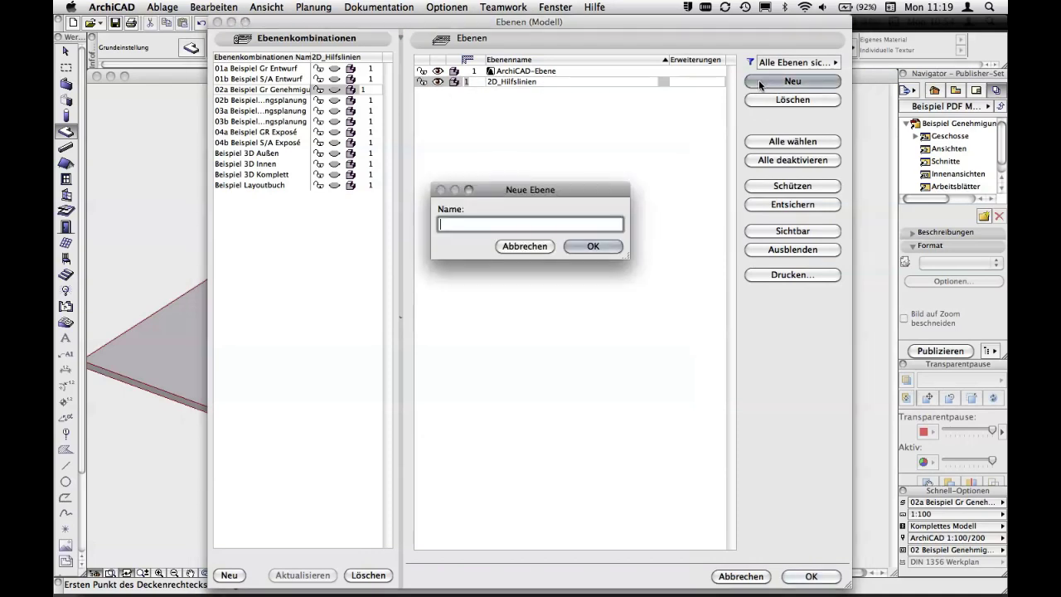
pyautogui.write('3D_')
pyautogui.write('Waende')
pyautogui.press('Return')
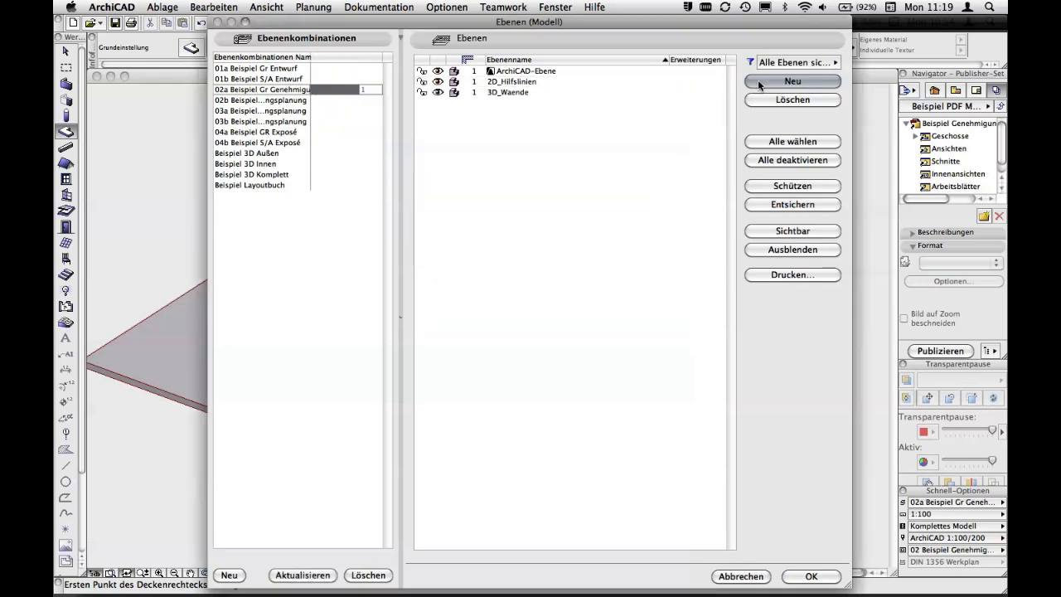
pyautogui.click(760, 83)
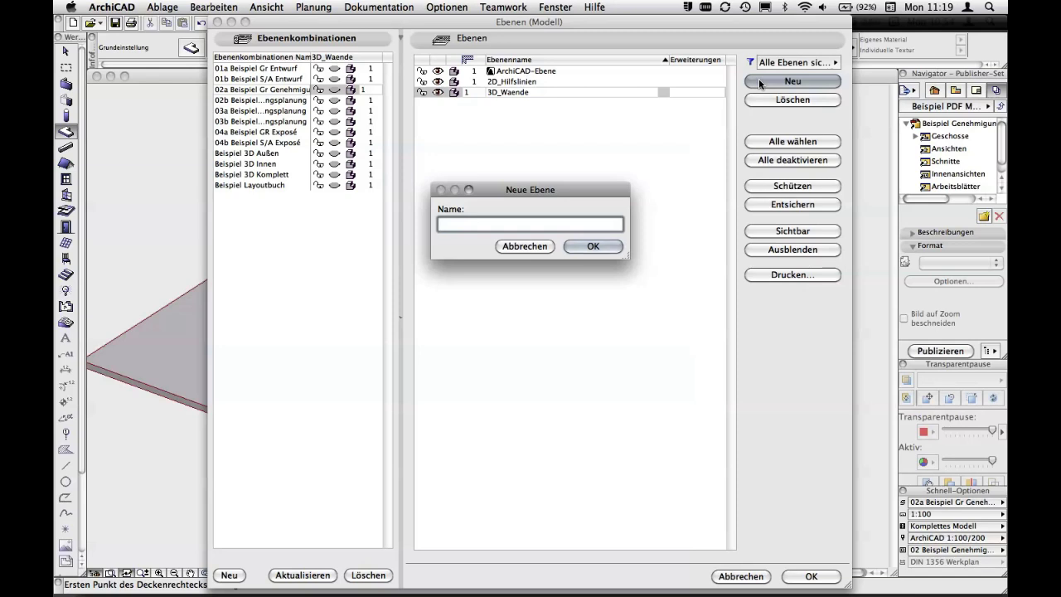
pyautogui.write('3D_DEc')
pyautogui.write('ken')
pyautogui.press('Return')
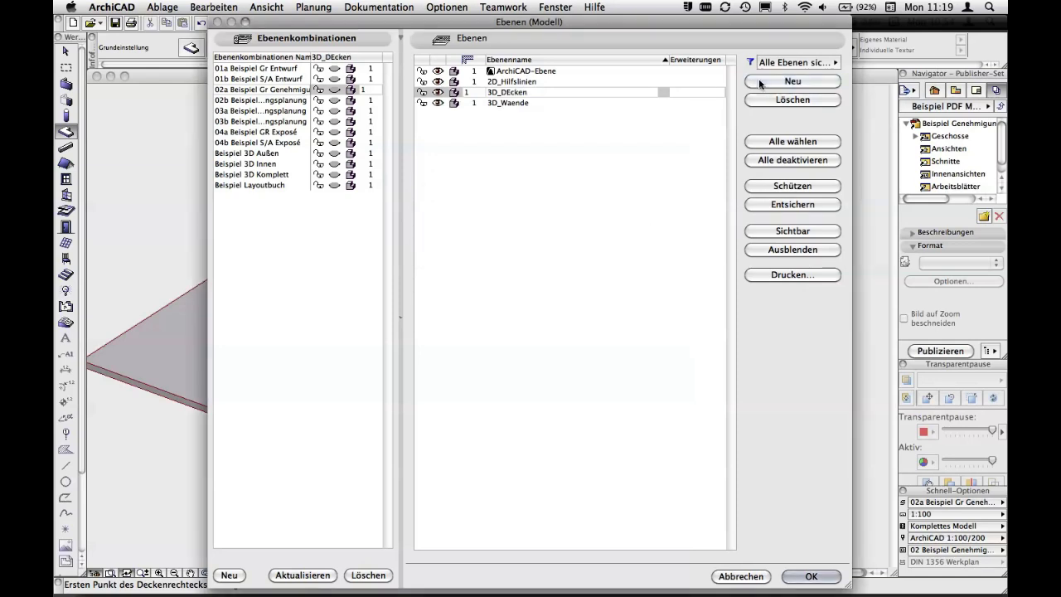
# Correct the name to 3D_Decken, make 3D_Waende wireframe, and apply the layer changes
pyautogui.click(509, 92)
pyautogui.press('BackSpace')
pyautogui.write('e')
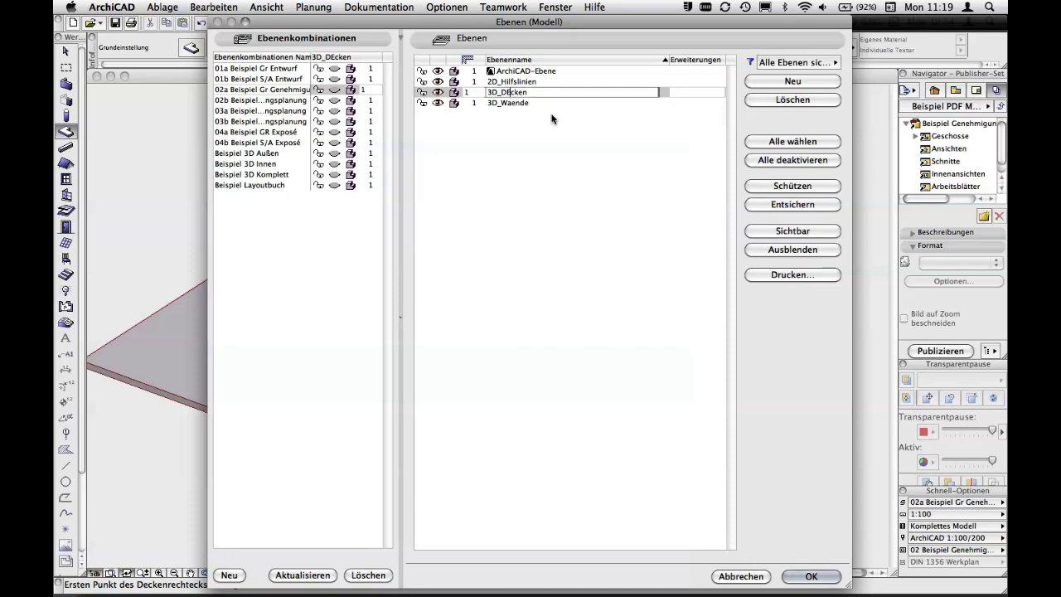
pyautogui.click(543, 114)
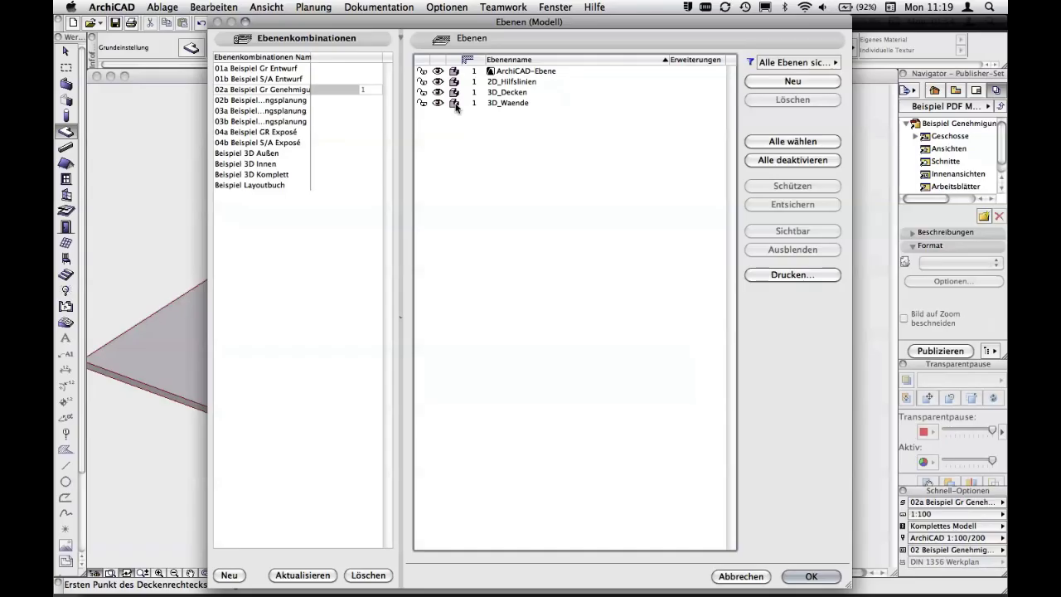
pyautogui.click(456, 106)
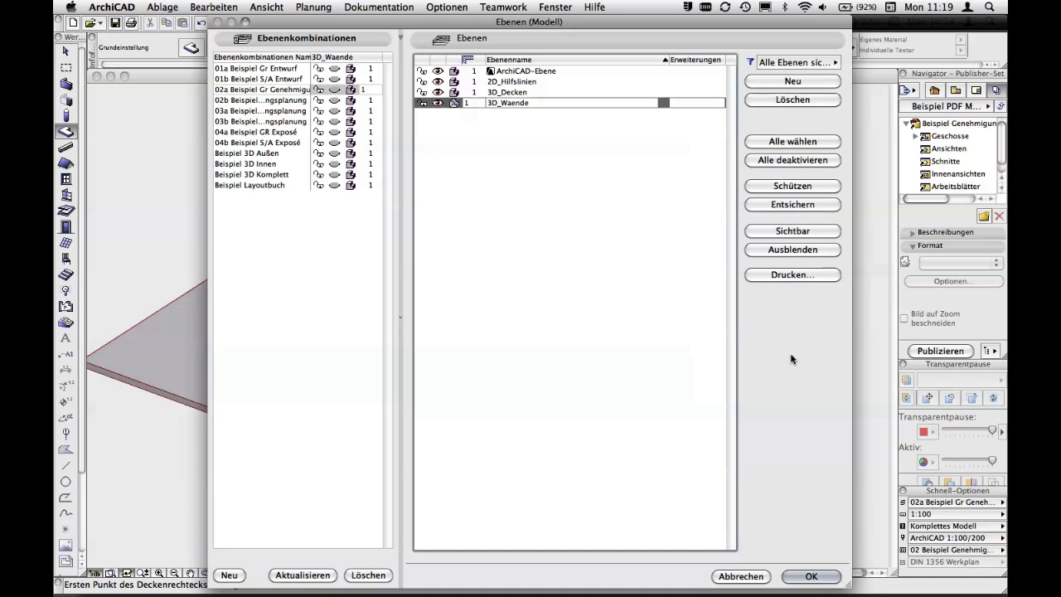
pyautogui.click(812, 577)
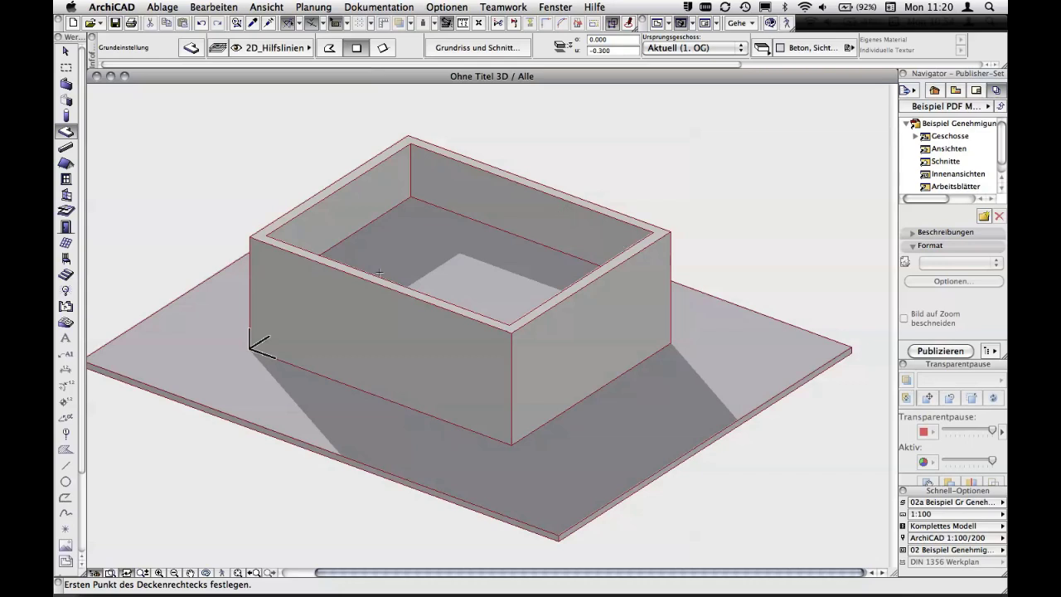
# Move all walls onto layer 3D_Waende, shown as red wireframe
pyautogui.click(68, 85)
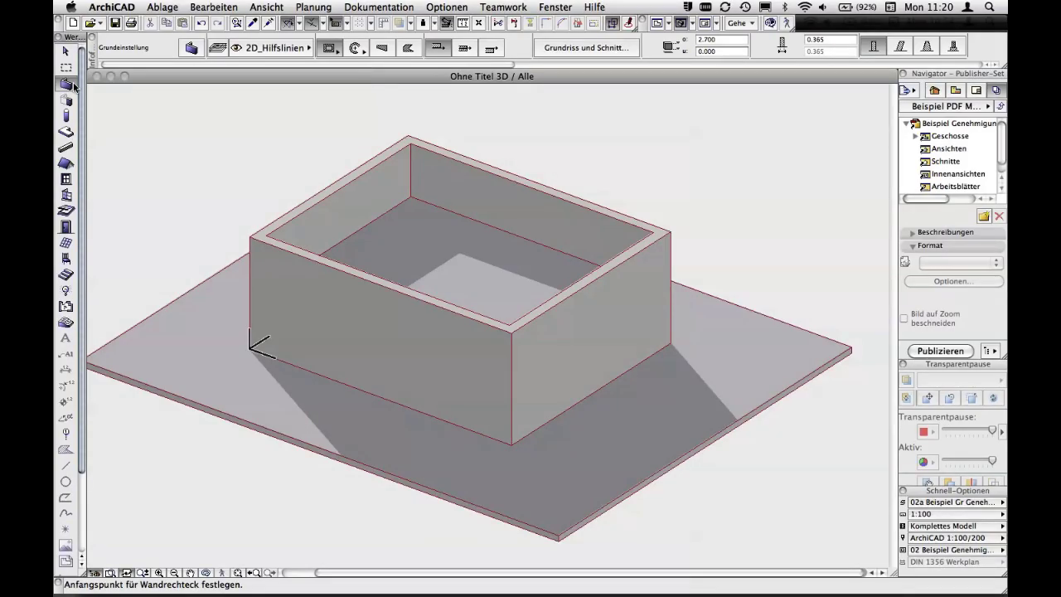
pyautogui.hotkey('ctrl', 'a')
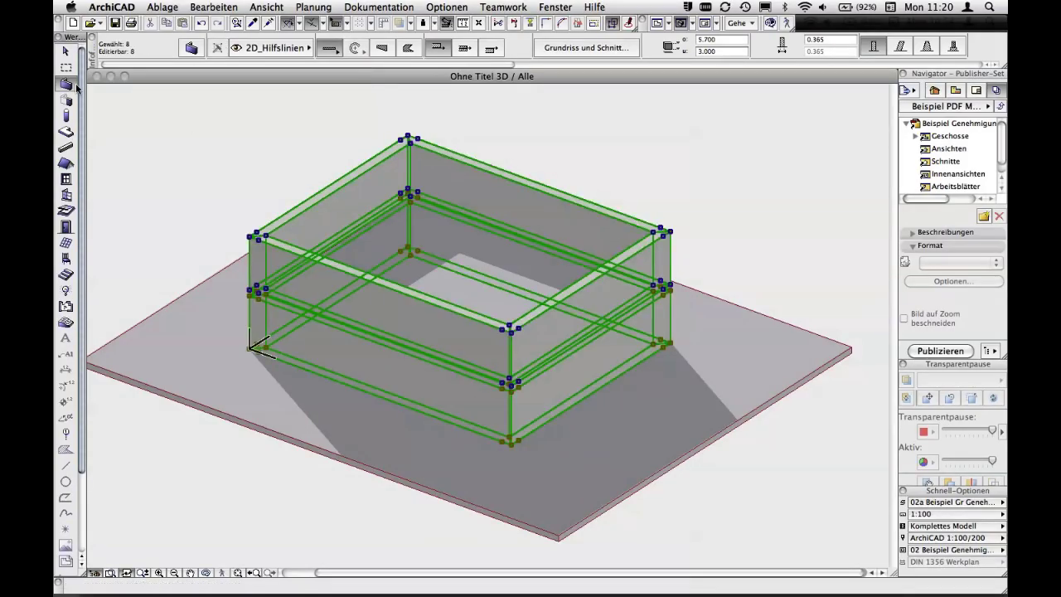
pyautogui.click(290, 49)
pyautogui.click(403, 84)
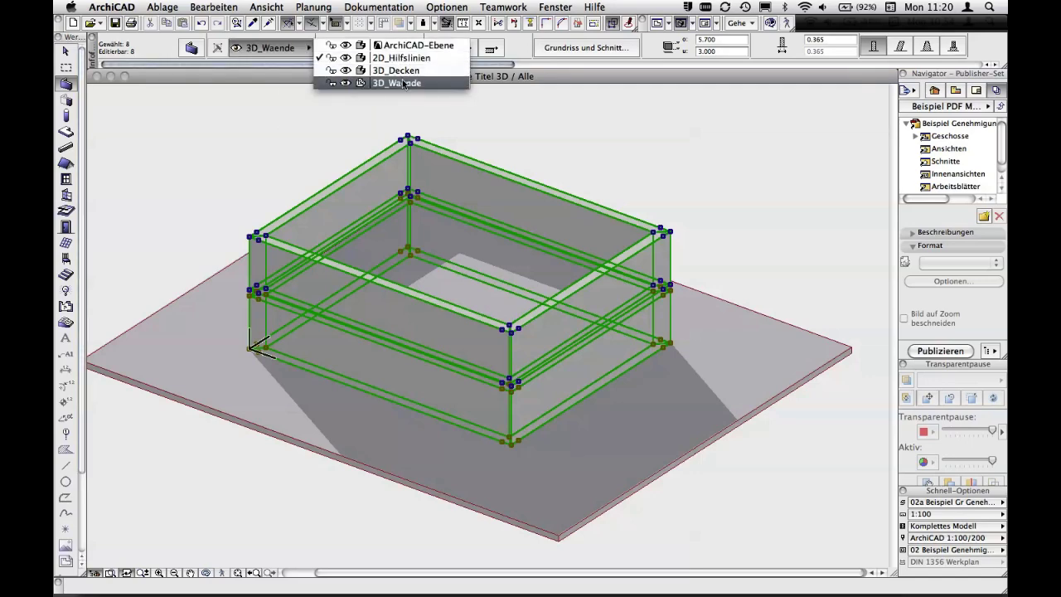
pyautogui.click(403, 84)
pyautogui.press('Escape')
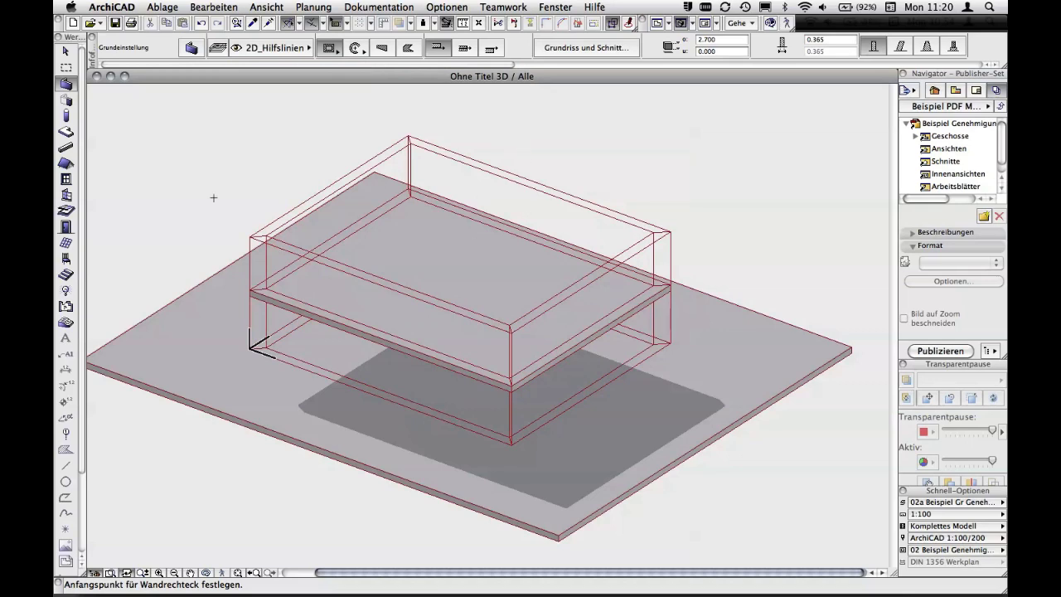
# Move both slabs onto layer 3D_Decken
pyautogui.click(68, 133)
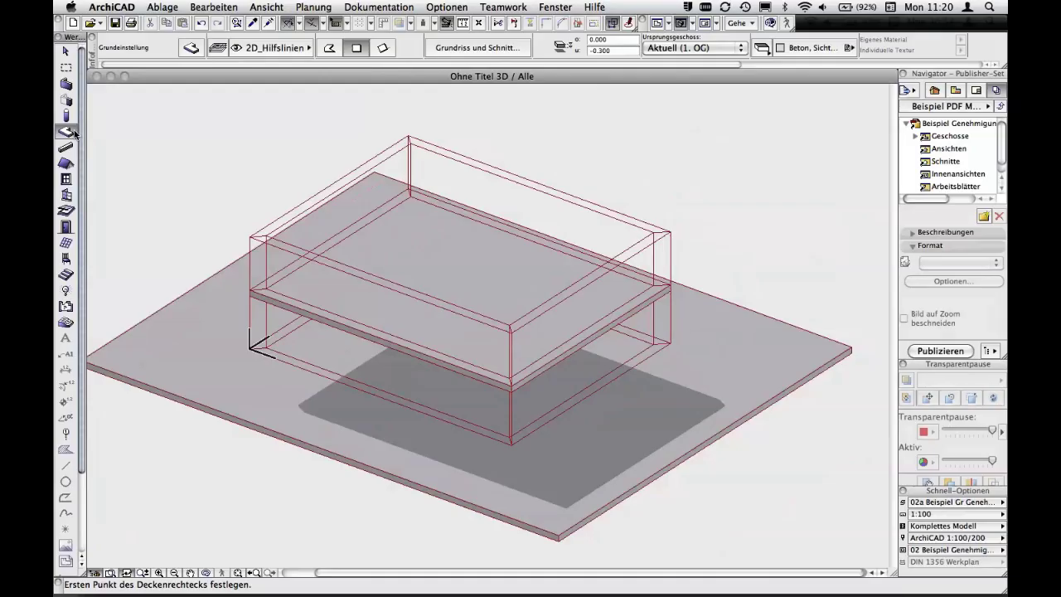
pyautogui.hotkey('ctrl', 'a')
pyautogui.click(274, 47)
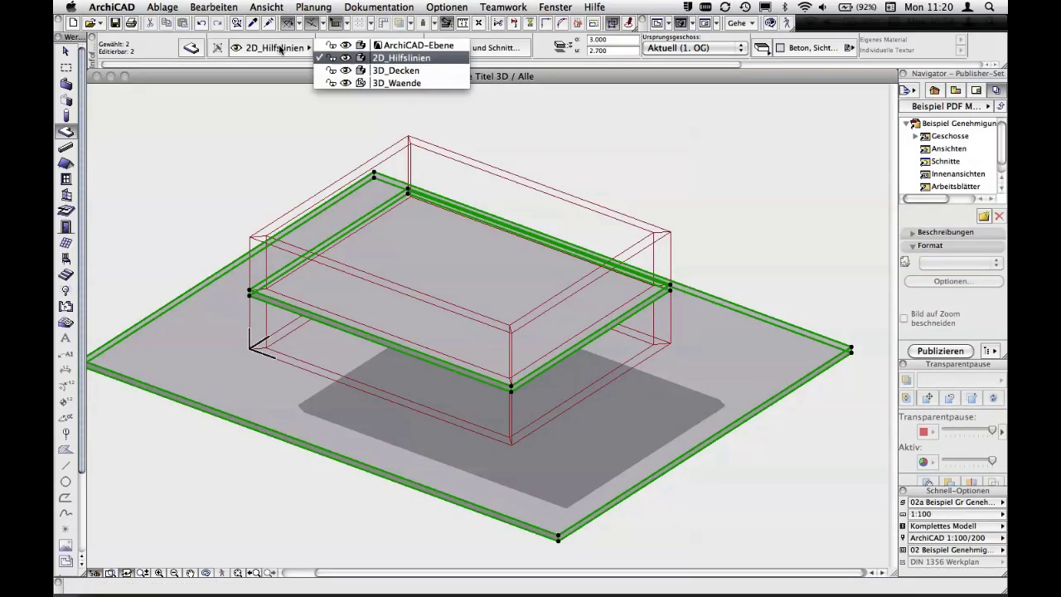
pyautogui.click(381, 72)
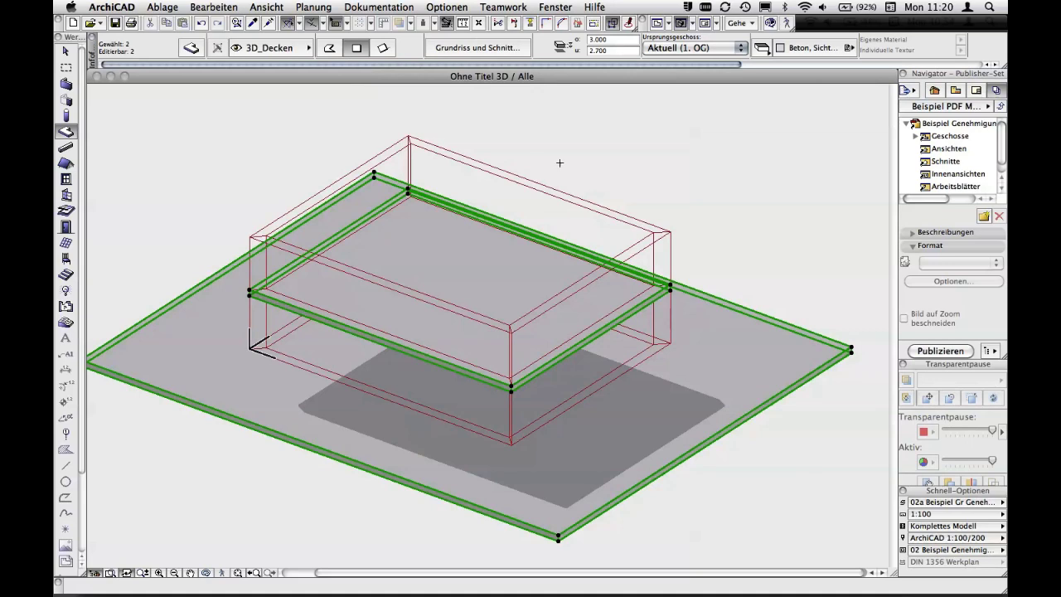
pyautogui.press('Escape')
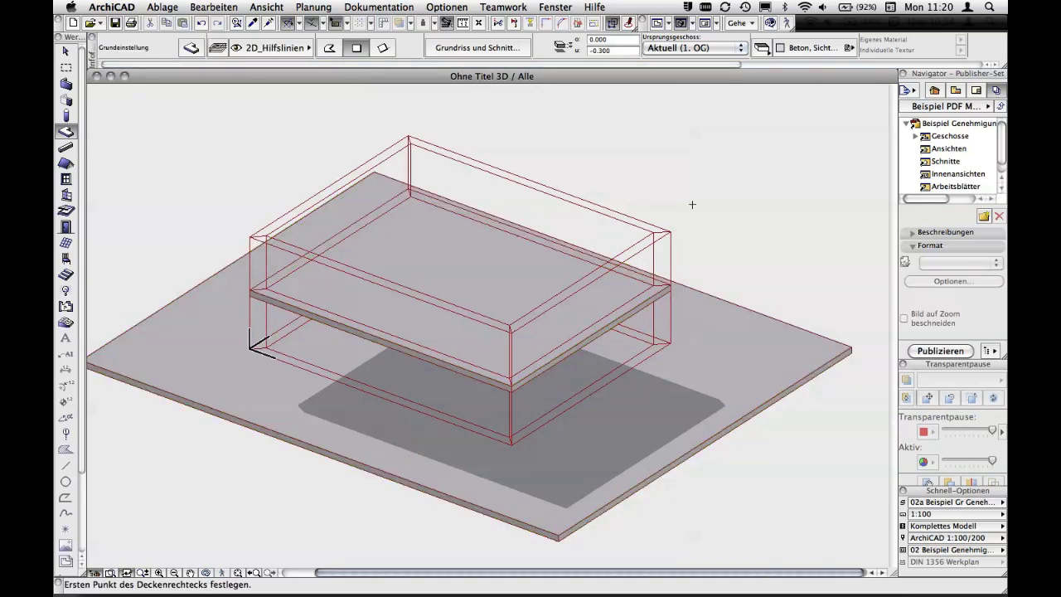
pyautogui.moveTo(713, 212)
pyautogui.keyDown('shift'); pyautogui.mouseDown(button='middle')
pyautogui.moveTo(622, 161)
pyautogui.moveTo(658, 237)
pyautogui.moveTo(680, 173)
pyautogui.mouseUp(button='middle'); pyautogui.keyUp('shift')
pyautogui.moveTo(457, 237)
pyautogui.keyDown('shift'); pyautogui.mouseDown(button='middle')
pyautogui.moveTo(533, 254)
pyautogui.moveTo(542, 277)
pyautogui.moveTo(466, 214)
pyautogui.moveTo(464, 268)
pyautogui.moveTo(485, 287)
pyautogui.moveTo(486, 308)
pyautogui.moveTo(463, 300)
pyautogui.mouseUp(button='middle'); pyautogui.keyUp('shift')
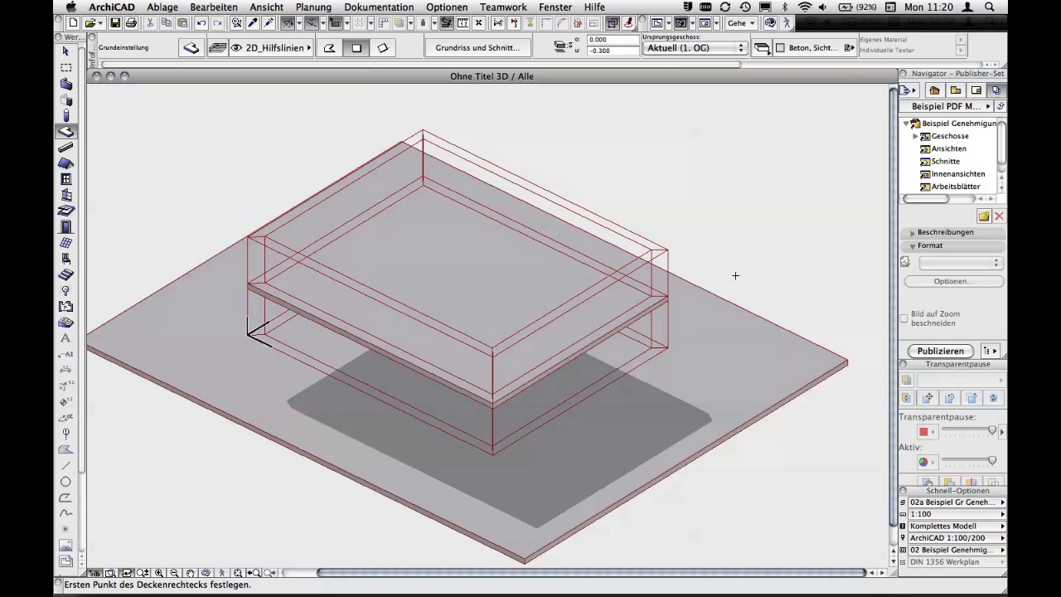
pyautogui.scroll(-2, 742, 267)
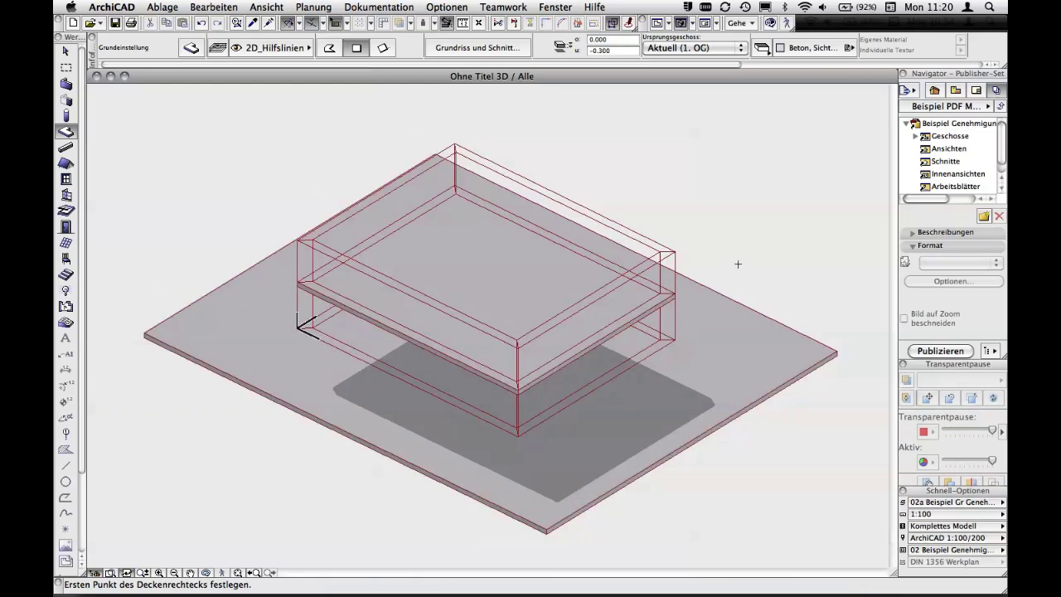
pyautogui.scroll(2, 737, 263)
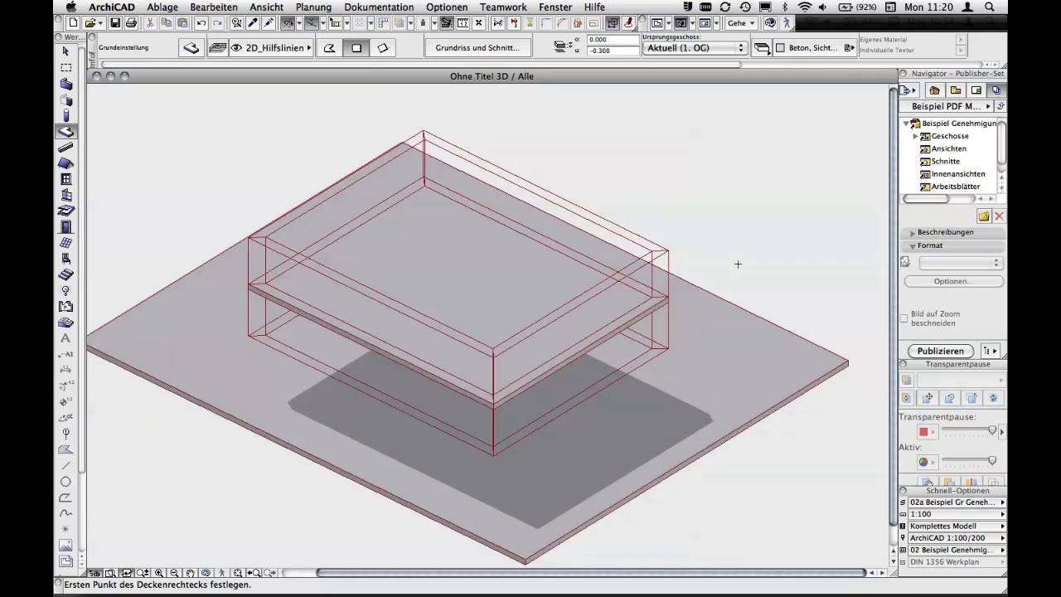
pyautogui.scroll(1, 760, 257)
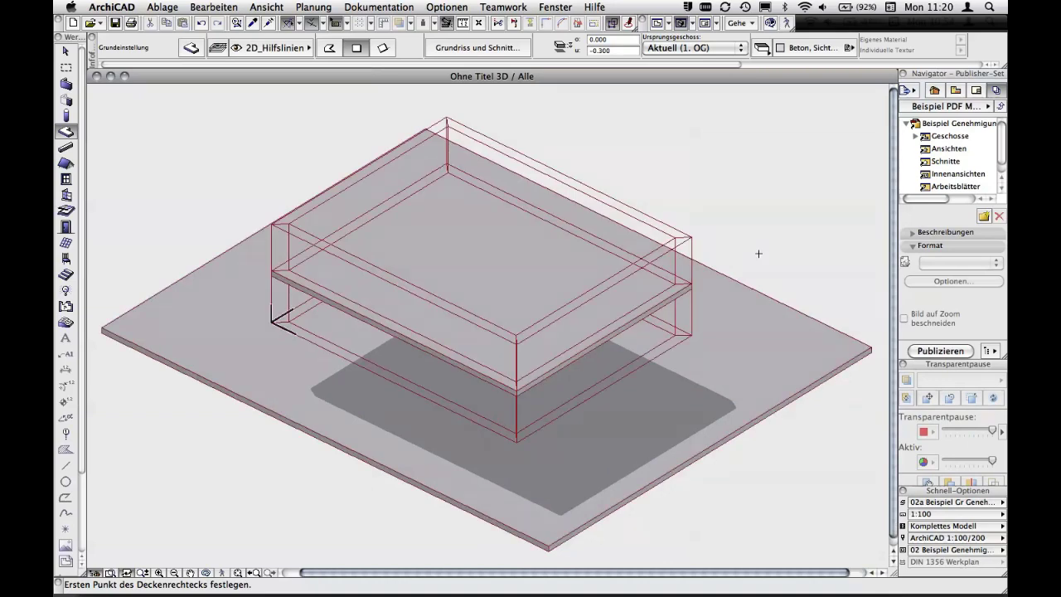